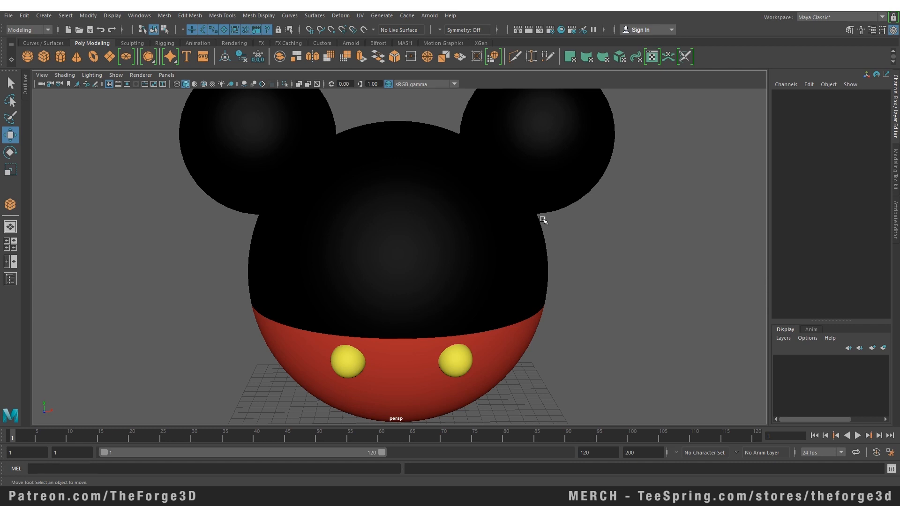
- Switch the head sphere to edge mode and select a single edge near the middle of its front
left_click(448, 245)
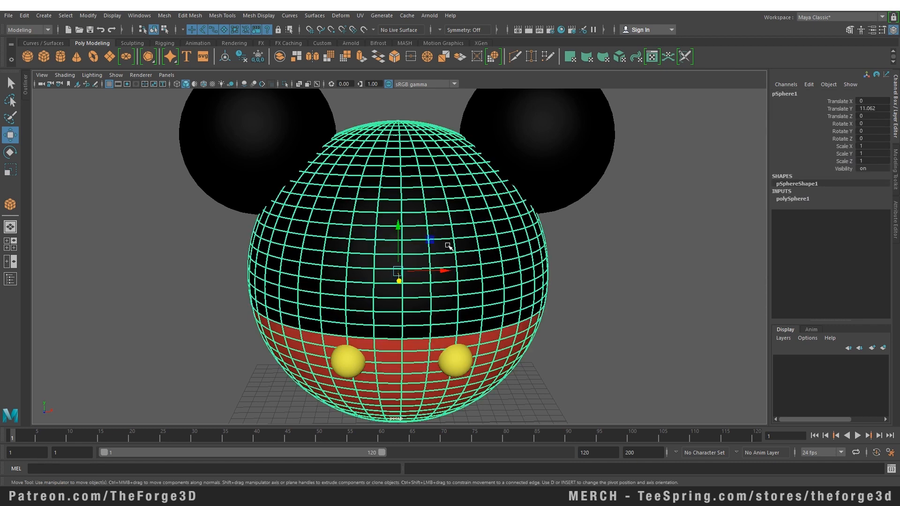
right_click(440, 227)
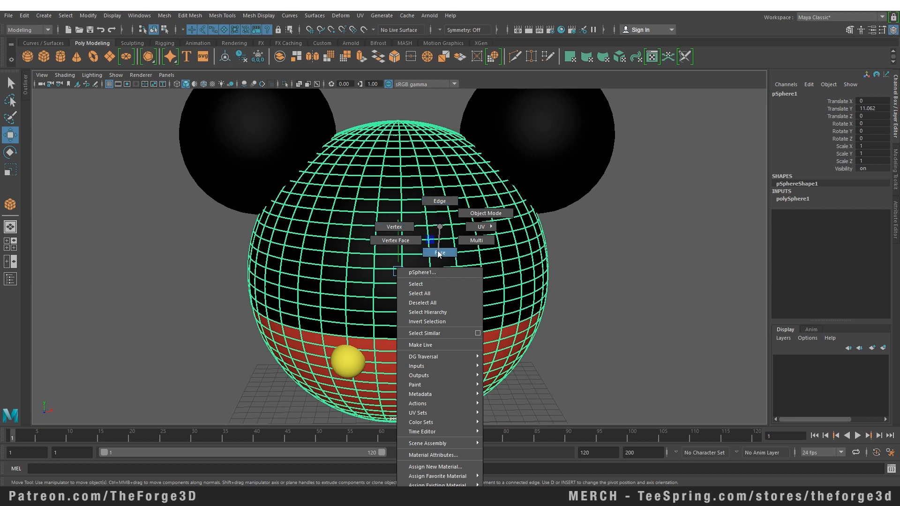
right_click_drag(437, 253, 440, 200)
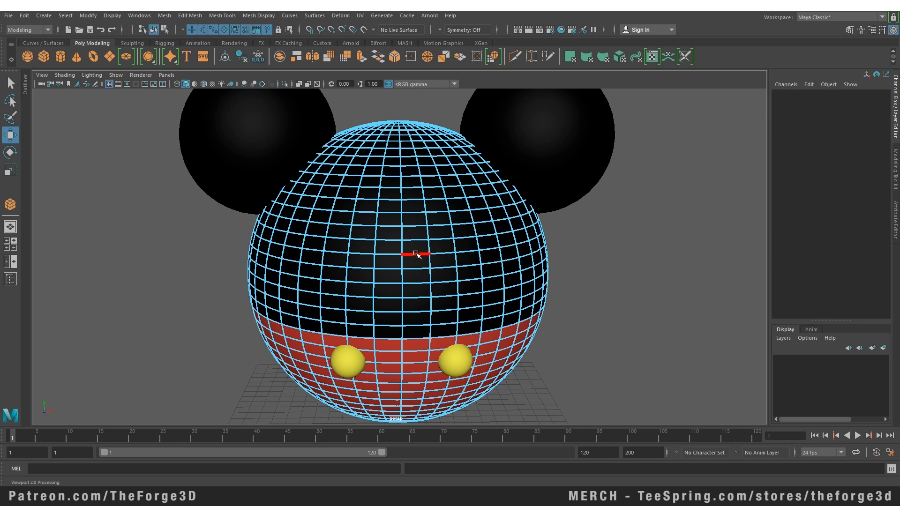
left_click(418, 256)
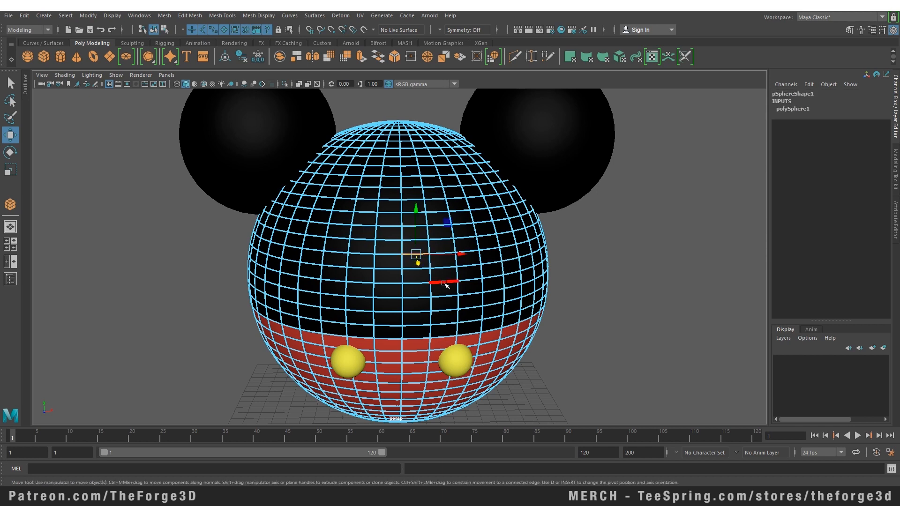
- Select the partial edge loop between two separate edges in the same horizontal row on the head's front
left_click(366, 255)
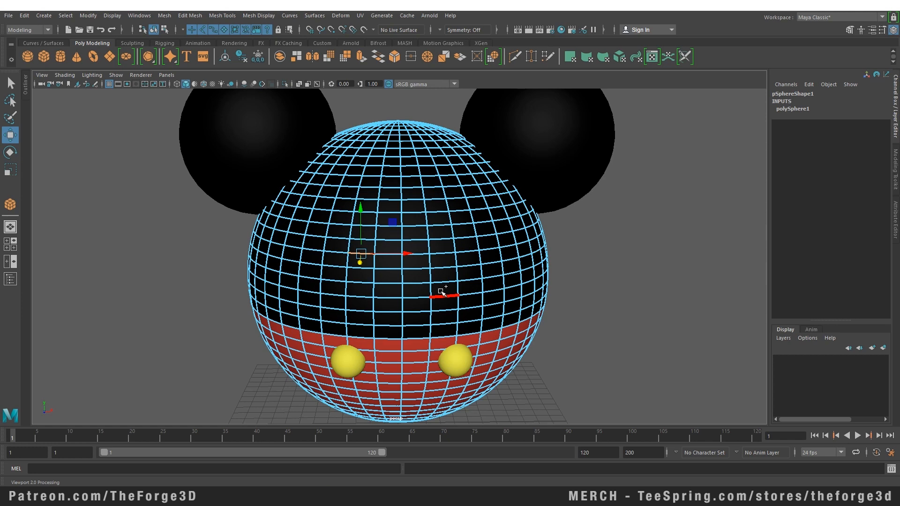
left_click(443, 294, "shift")
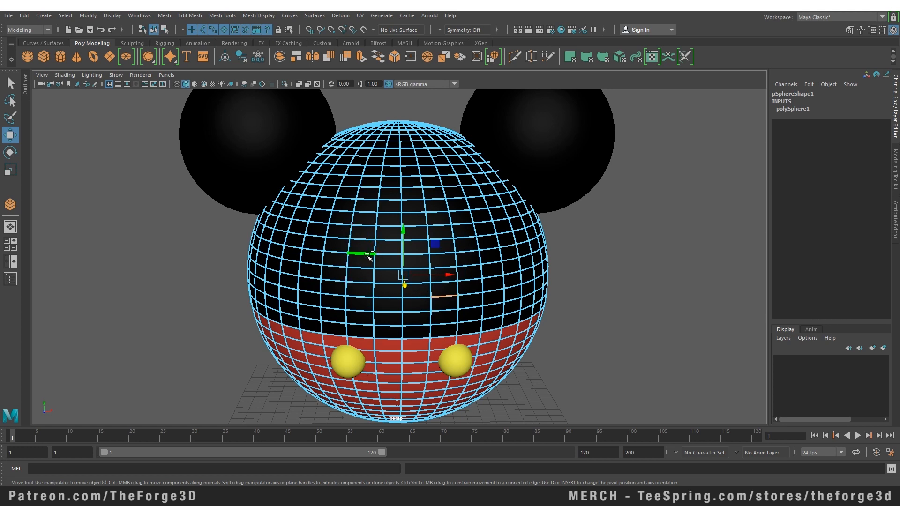
left_click(369, 256)
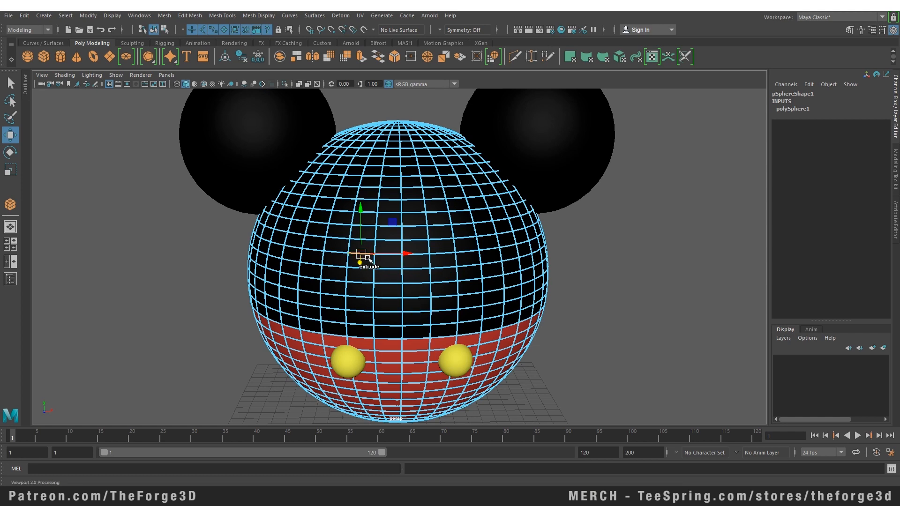
left_click(511, 247, "shift")
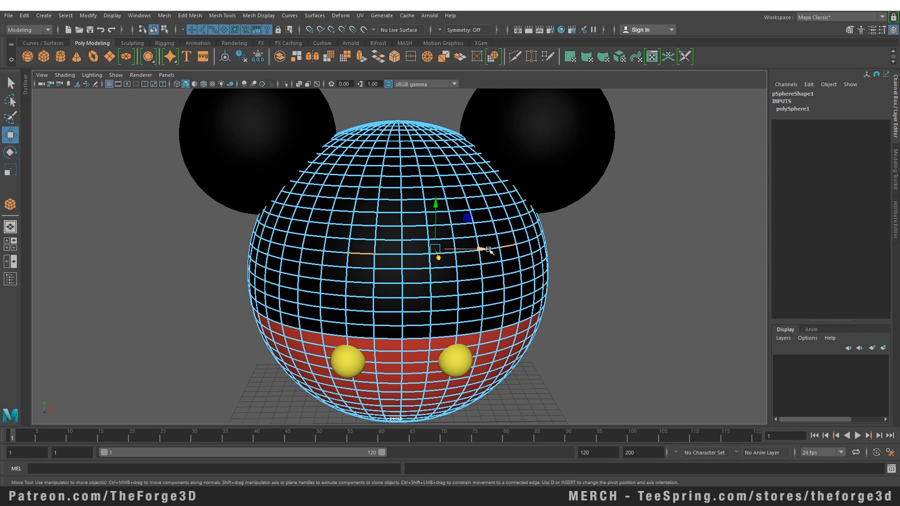
left_click(363, 253)
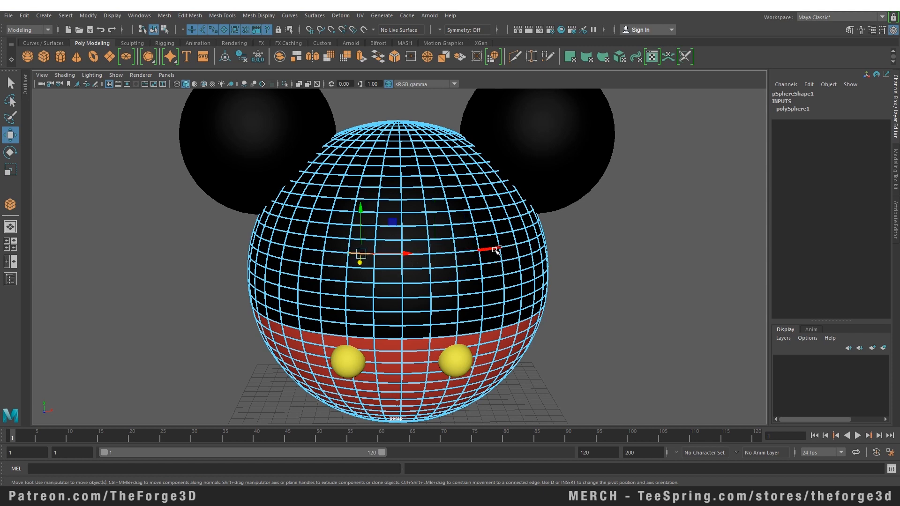
double_click(496, 250, "shift")
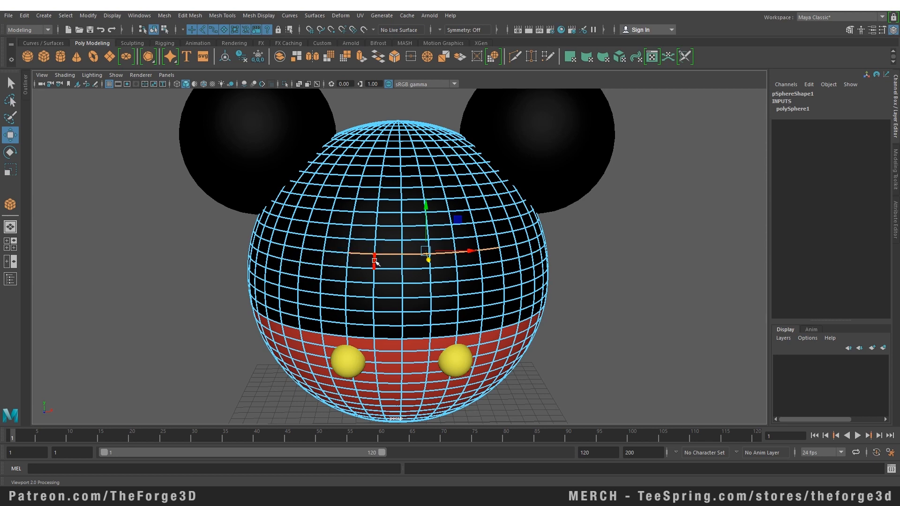
- Select a full horizontal edge loop around the head, followed by the vertical edge ring just beside its centre line
double_click(364, 255)
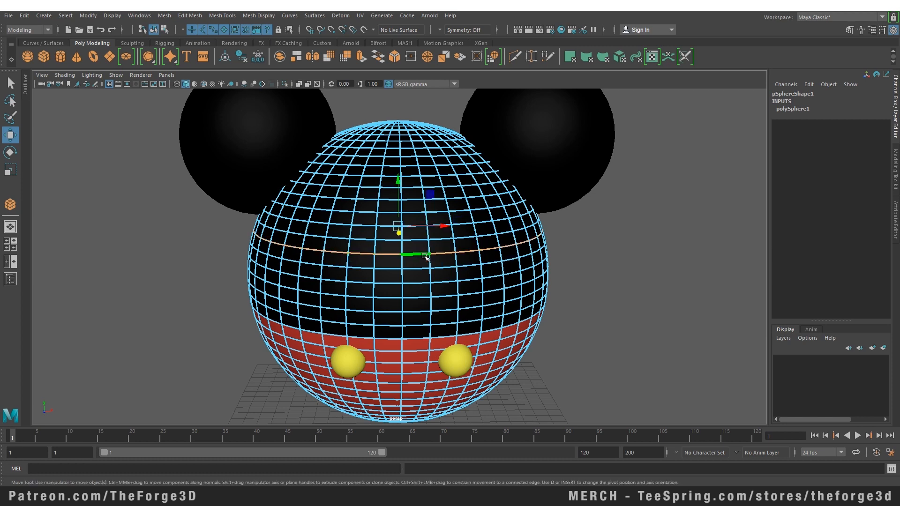
left_click(425, 257)
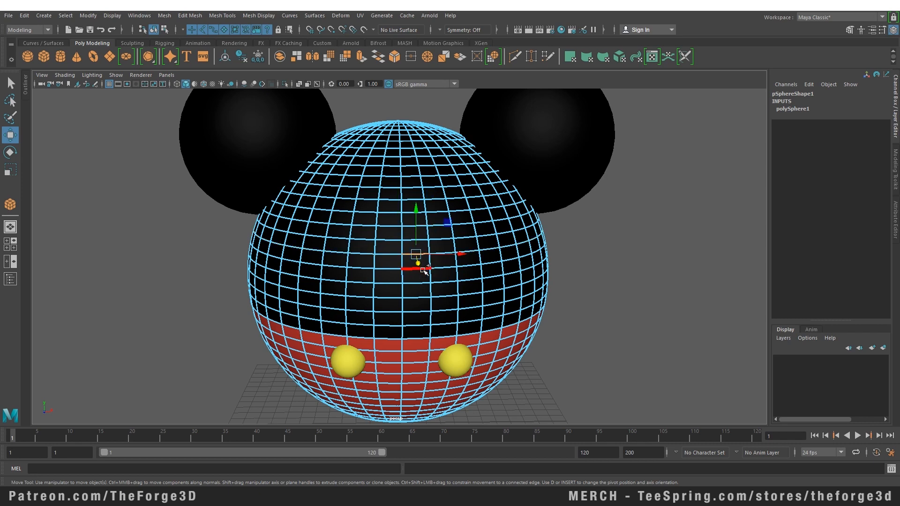
double_click(424, 270, "shift")
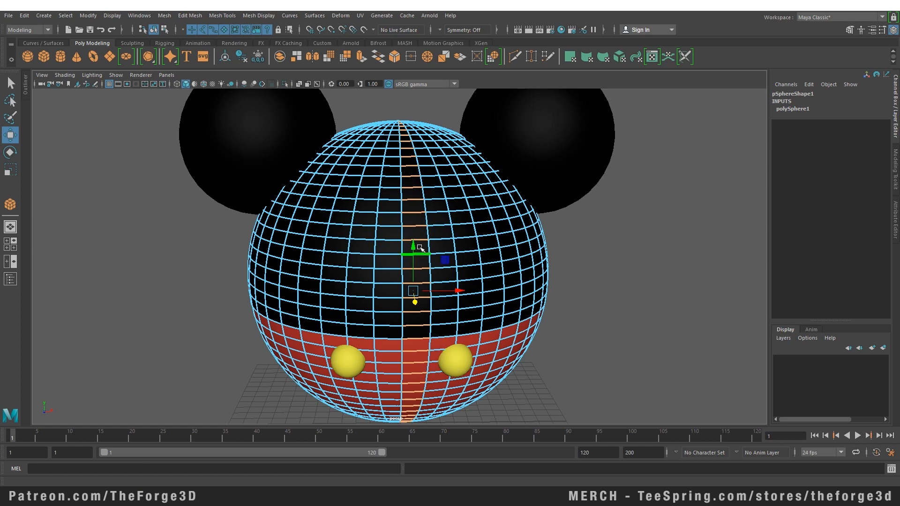
- Switch the head to face mode, pick individual faces, and select the full horizontal face loop from two adjacent faces
right_click_drag(420, 226, 422, 254)
left_click(416, 276)
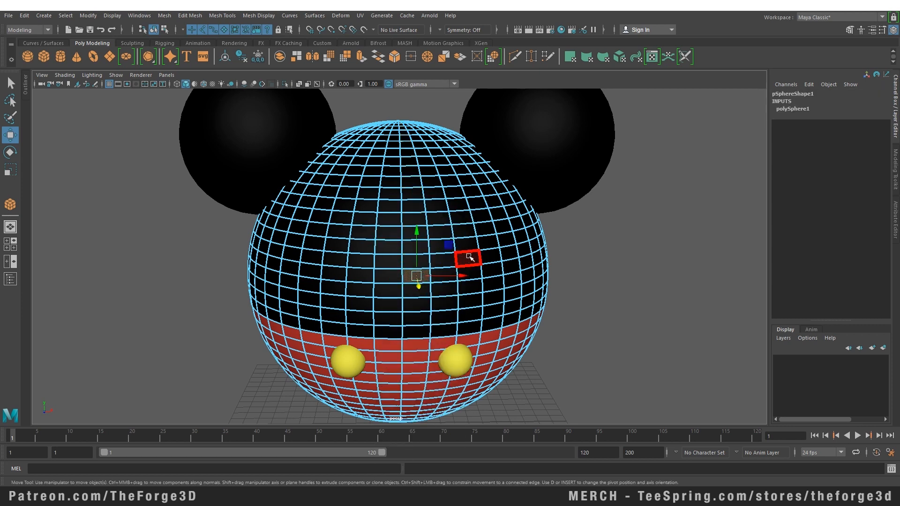
left_click(469, 257)
left_click(423, 263)
left_click(395, 263)
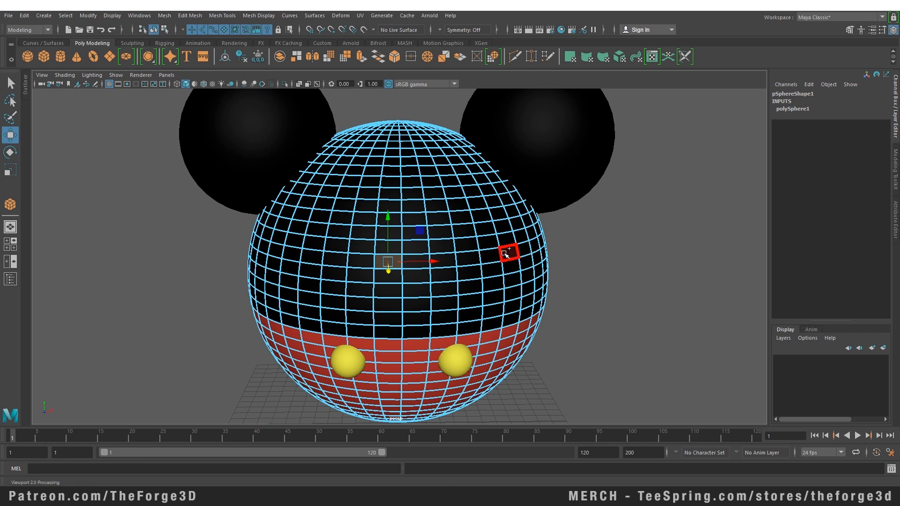
left_click(364, 262)
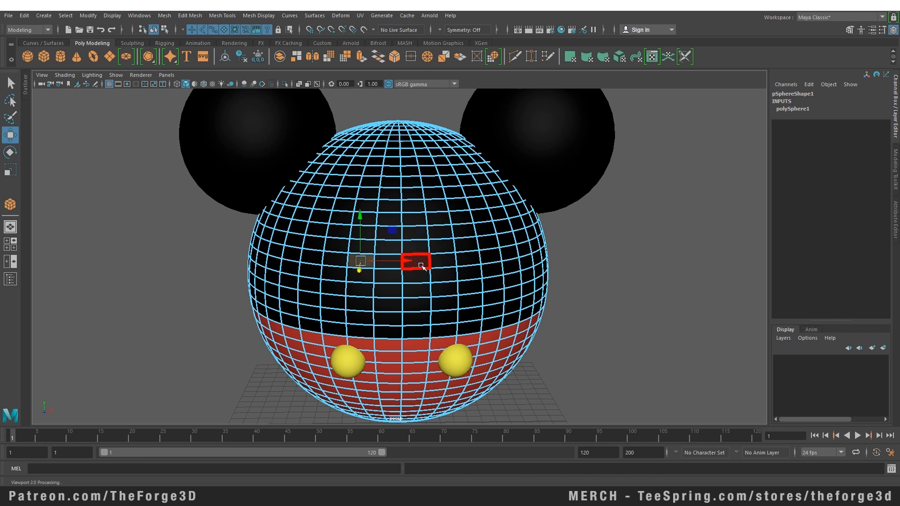
left_click(421, 266)
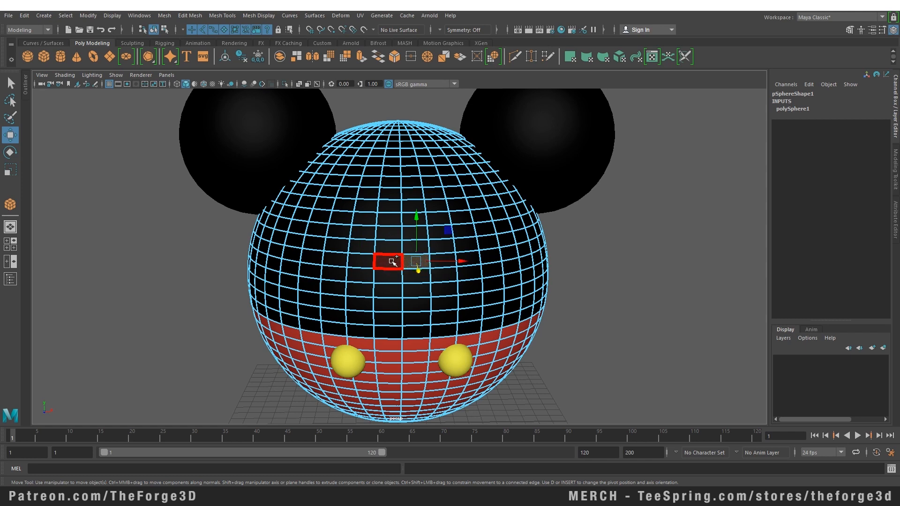
double_click(393, 262)
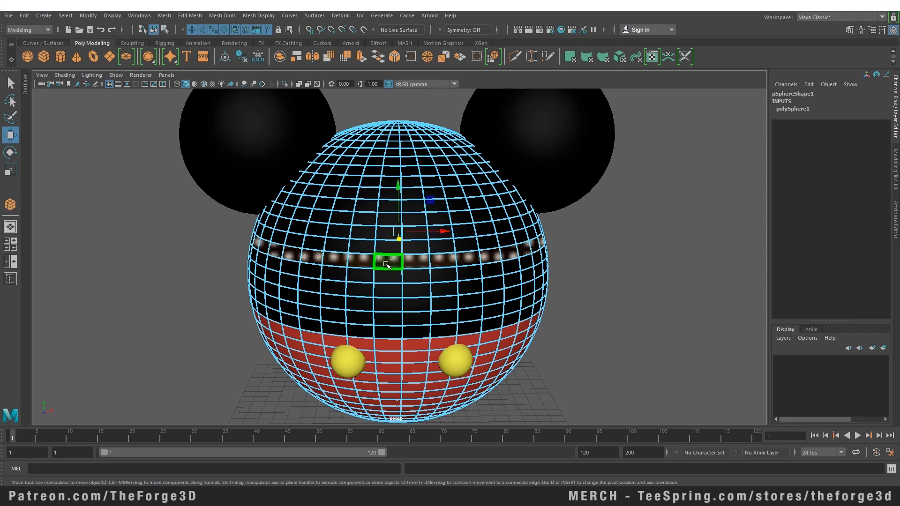
- Switch the head to vertex mode and select a full horizontal vertex loop from two neighbouring vertices
right_click_drag(415, 264, 369, 228)
left_click(401, 255)
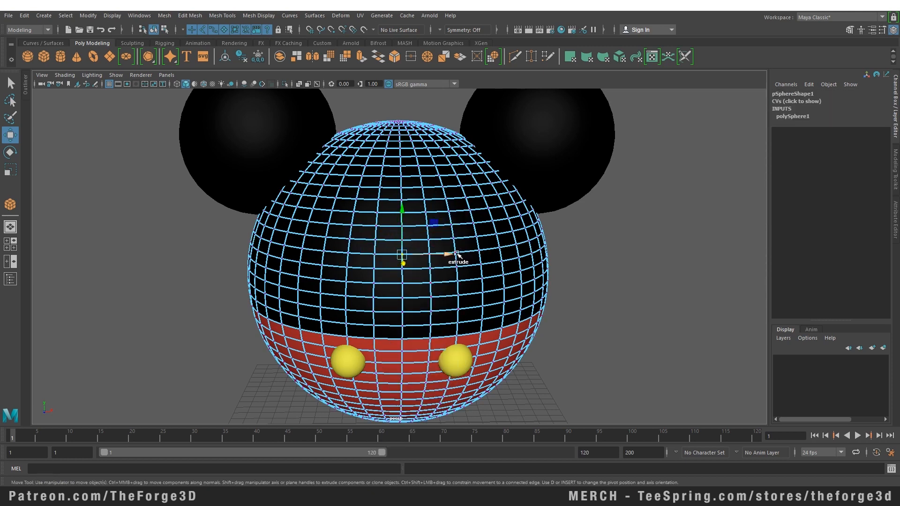
double_click(376, 255, "shift")
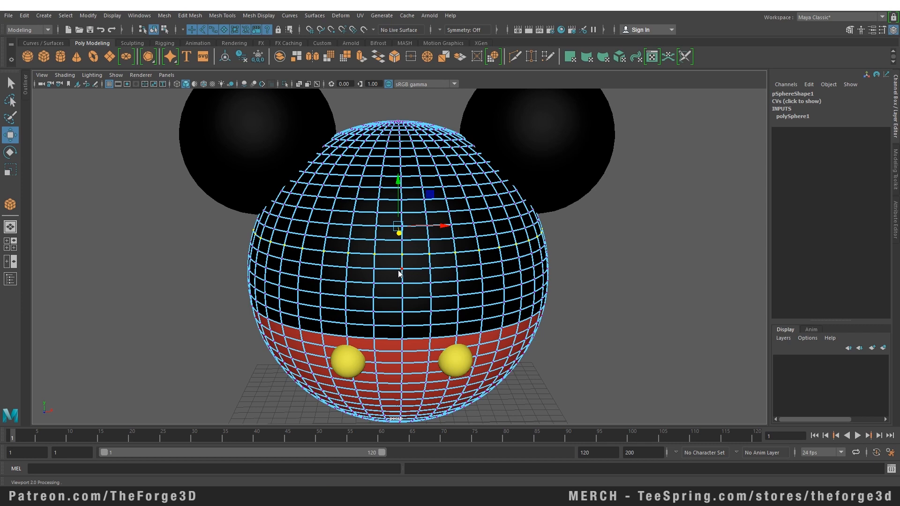
- Return to face mode, select one face near the head's centre, and grow the selection three times
right_click_drag(399, 270, 397, 256)
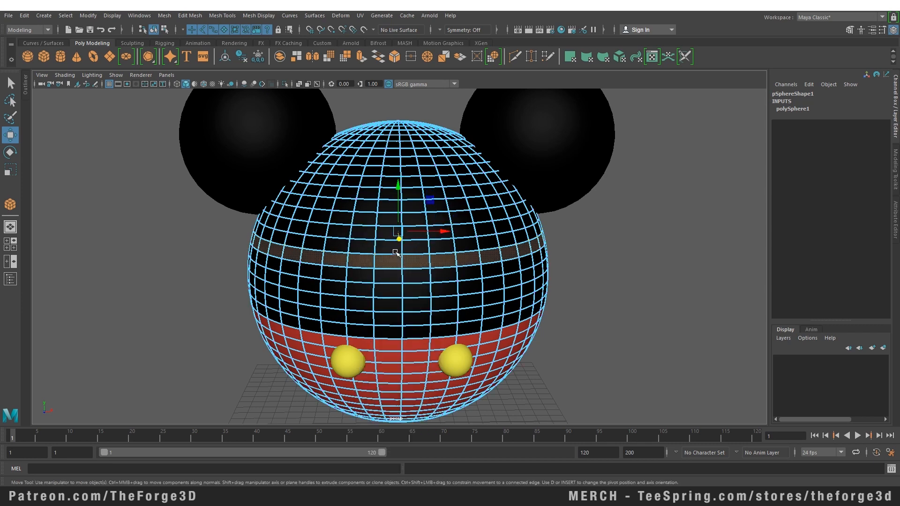
left_click(421, 278)
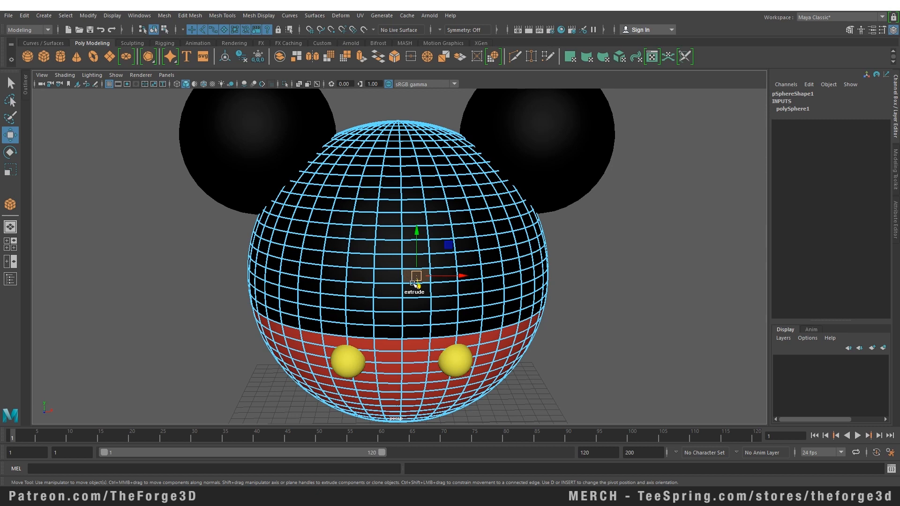
key("shift+period")
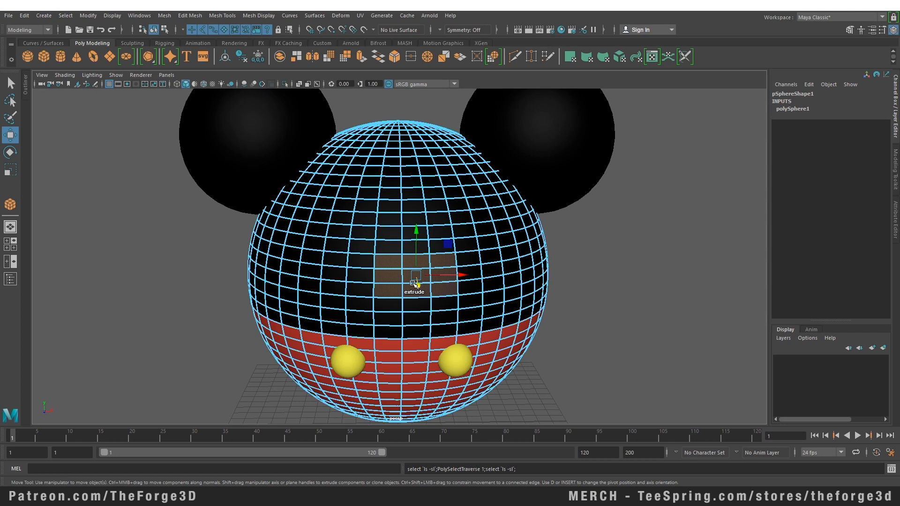
key("shift+period")
key("shift+period")
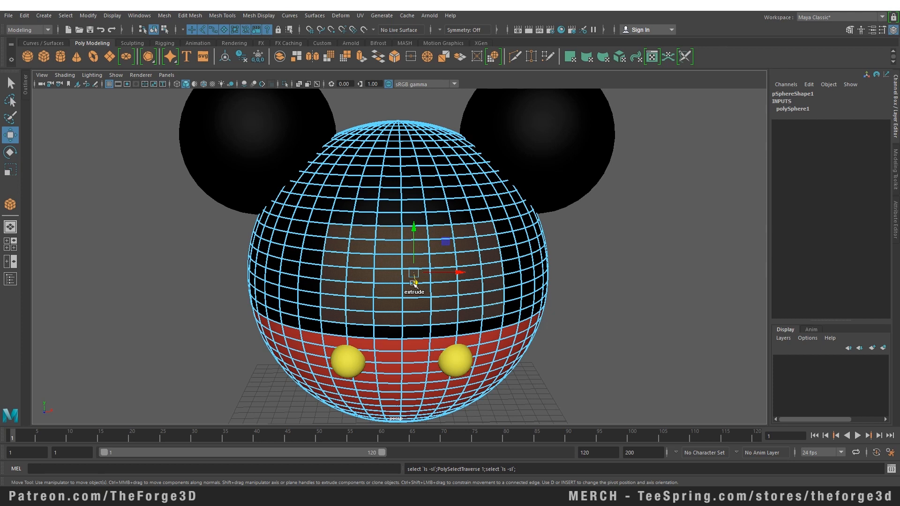
- Shrink the face selection on the head back to the single starting face
key("shift+comma")
key("shift+comma")
key("shift+comma")
key("shift+comma")
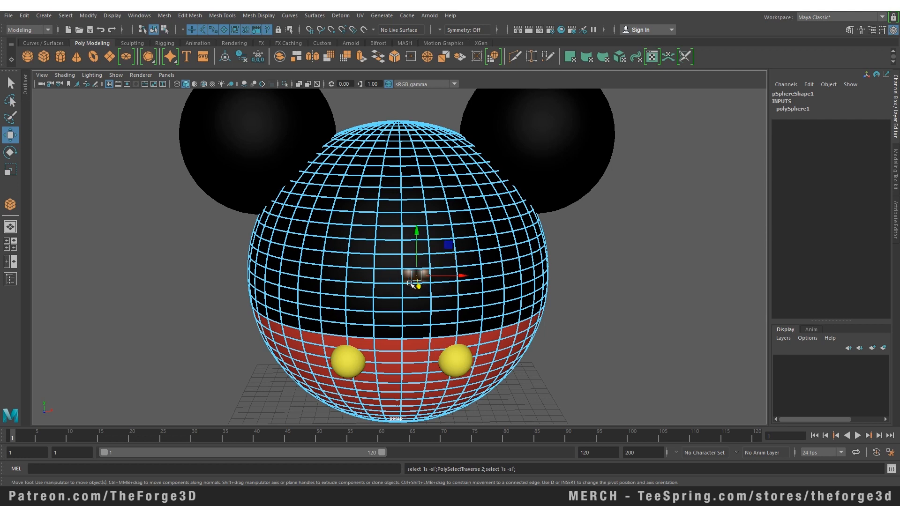
- Switch to vertex mode, select one vertex at the centre of the head, and grow the selection four times
right_click_drag(384, 227, 331, 222)
left_click(402, 270)
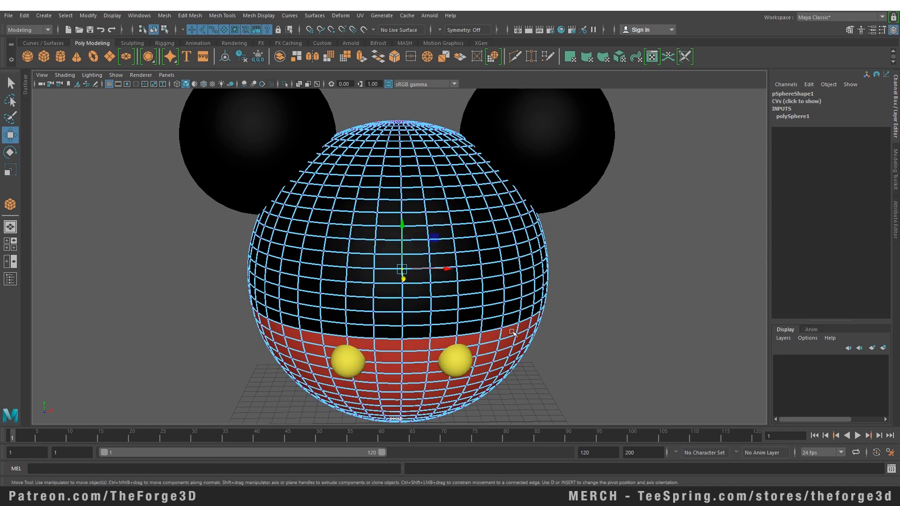
key("greater")
key("greater")
key("greater")
key("greater")
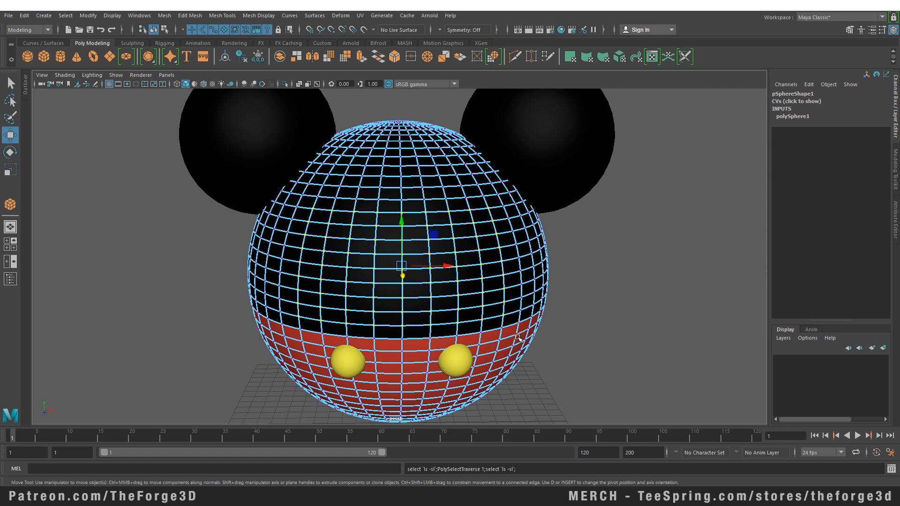
- Maximize the front view and shrink the head's vertex selection to a small group around the starting vertex
key("space")
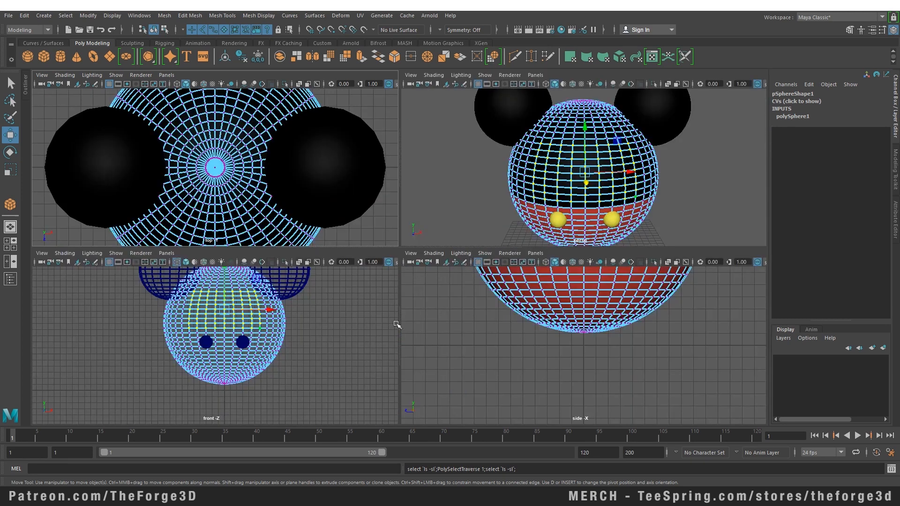
key("space")
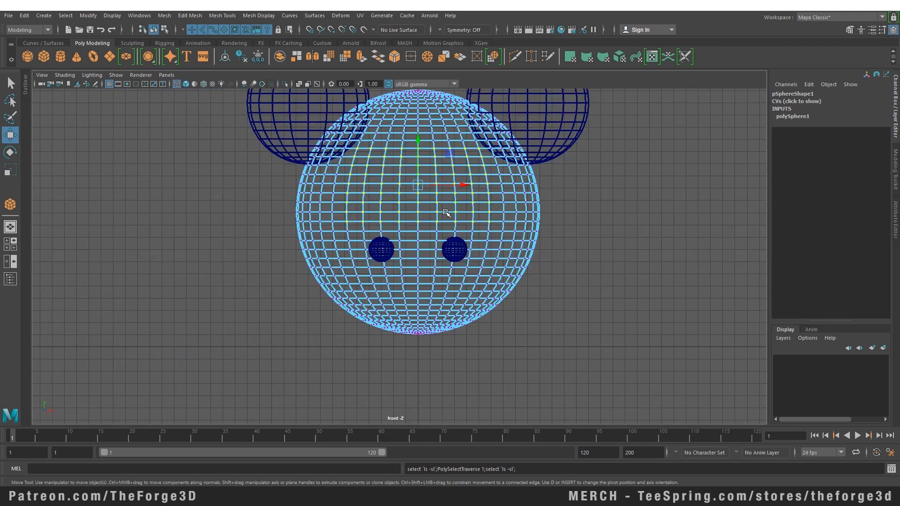
right_click_drag(447, 213, 569, 183, "alt")
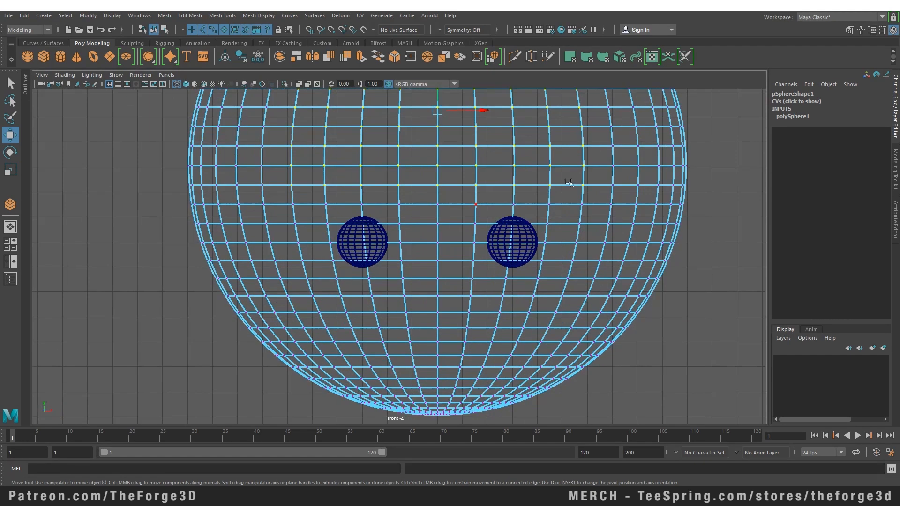
middle_click_drag(596, 164, 579, 315, "alt")
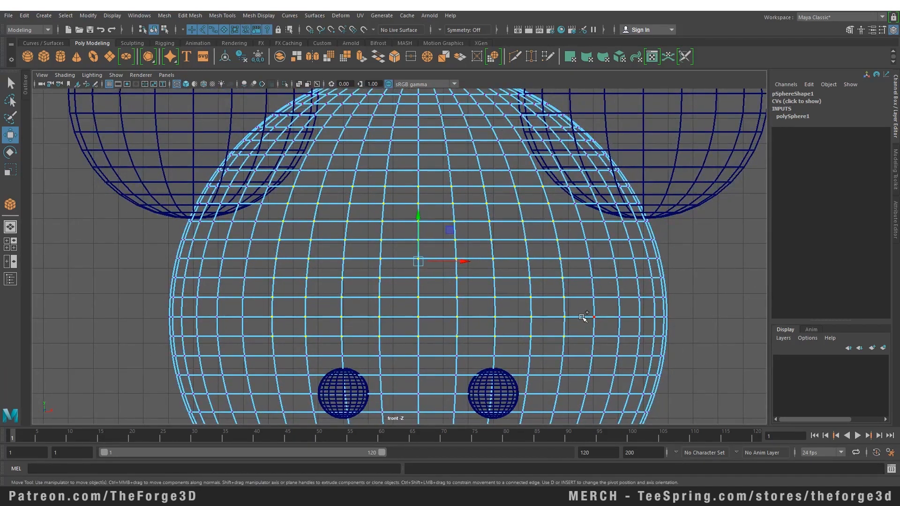
key("ctrl+less")
key("ctrl+less")
key("ctrl+greater")
key("ctrl+less")
scroll(556, 245, "down", 3)
key("alt")
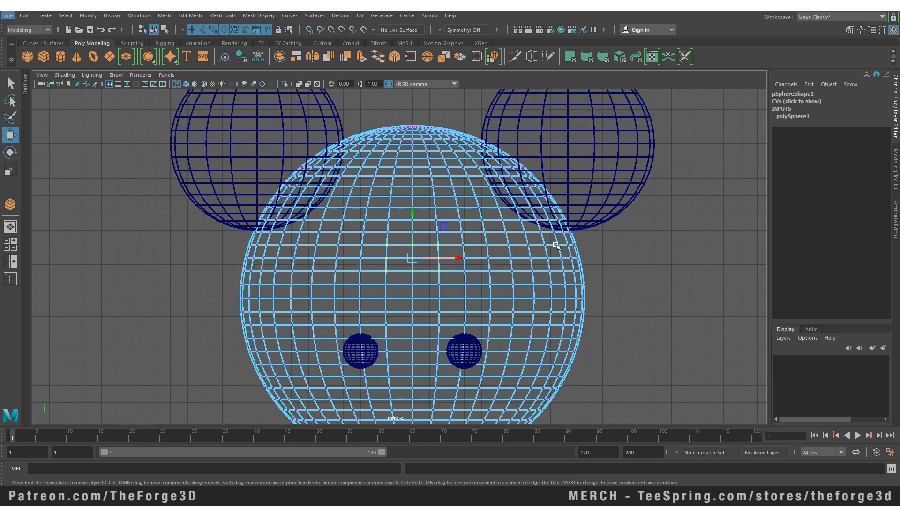
- Return to the full perspective view, clear the vertex selection, and put the head sphere back in object mode
key("space")
key("space")
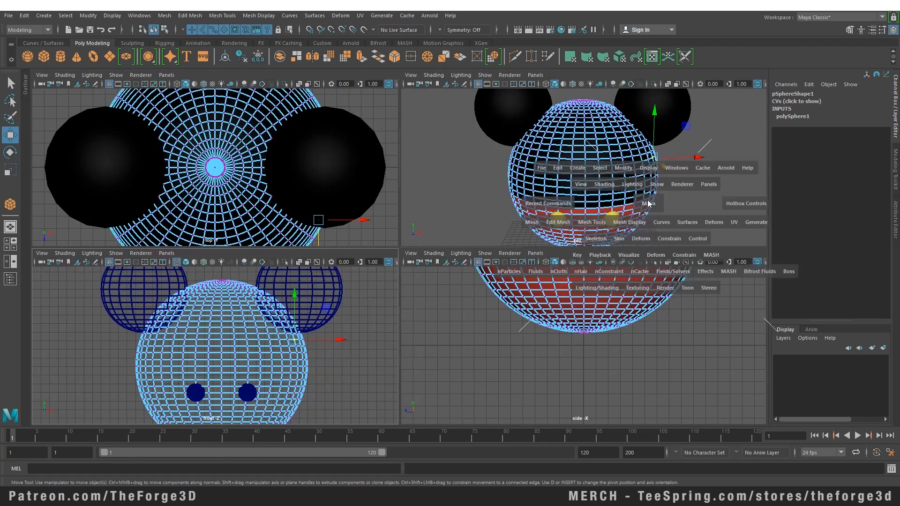
key("space")
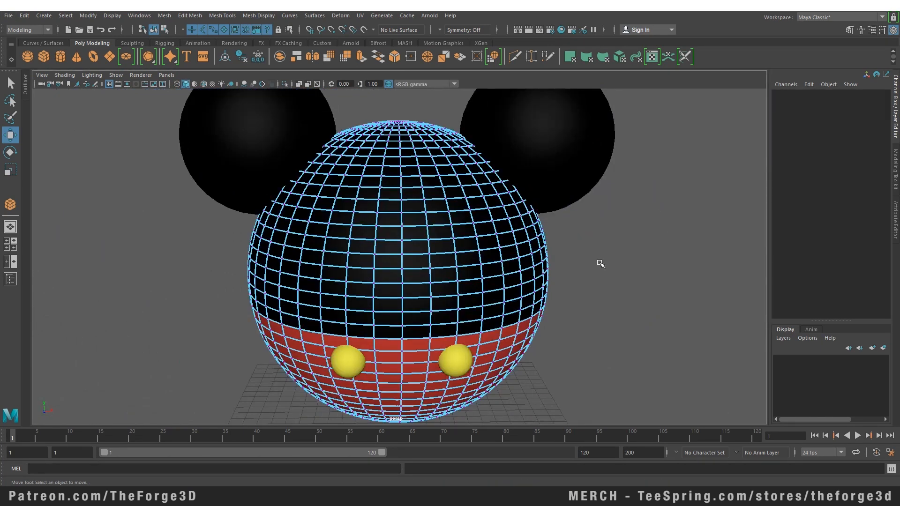
right_click_drag(584, 275, 657, 216)
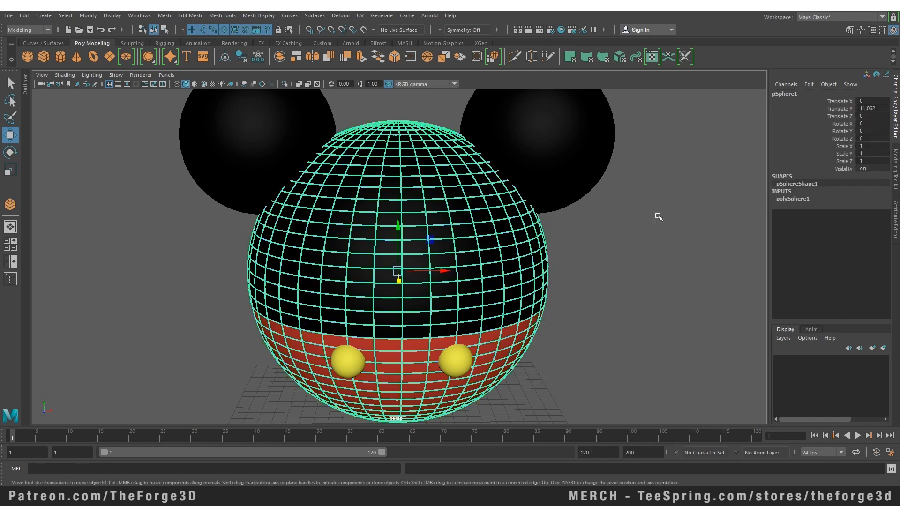
- Create a polygon cylinder, place it about 16.77 units along Z in front of the head, and scale it uniformly to about 3.15
left_click(628, 255)
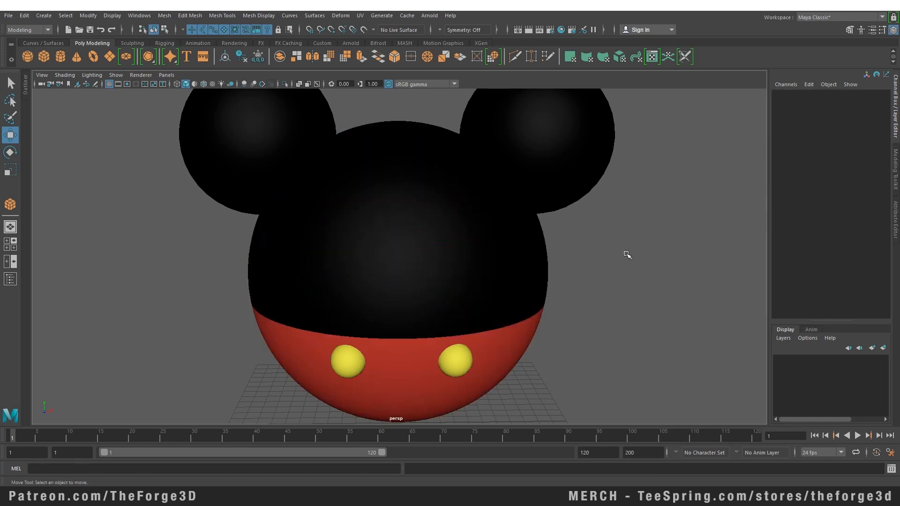
left_click(60, 56)
scroll(370, 364, "down", 5)
left_click_drag(370, 364, 454, 229, "alt")
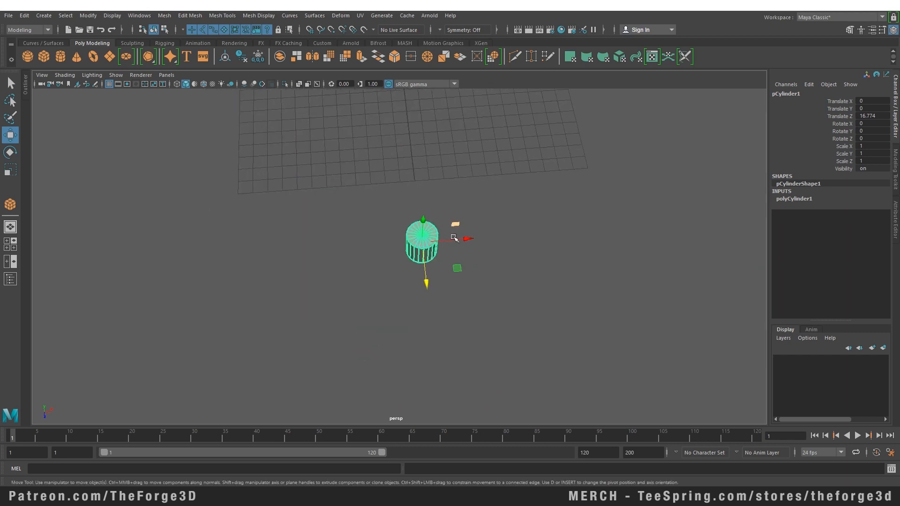
key("e")
left_click_drag(423, 241, 478, 250)
- Set the cylinder's cap subdivisions to 5
left_click(794, 198)
left_click(862, 236)
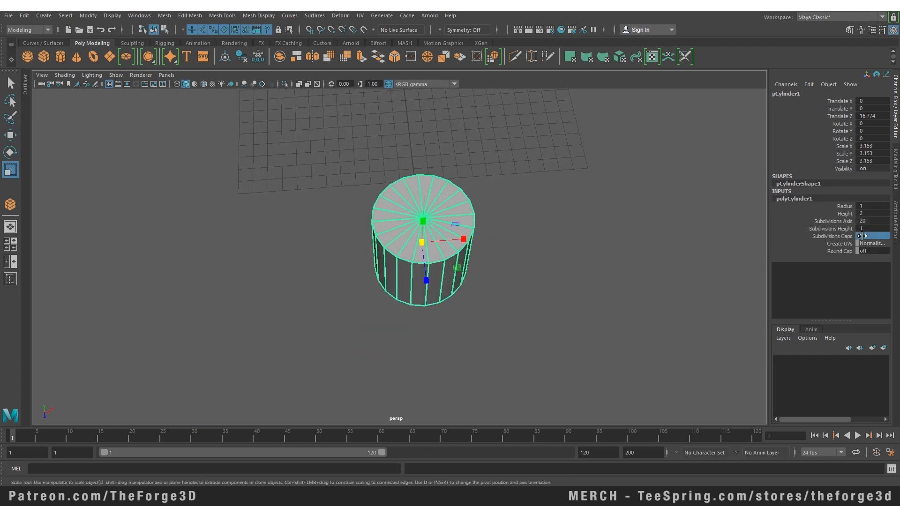
type("5")
key("Return")
scroll(603, 281, "up", 10)
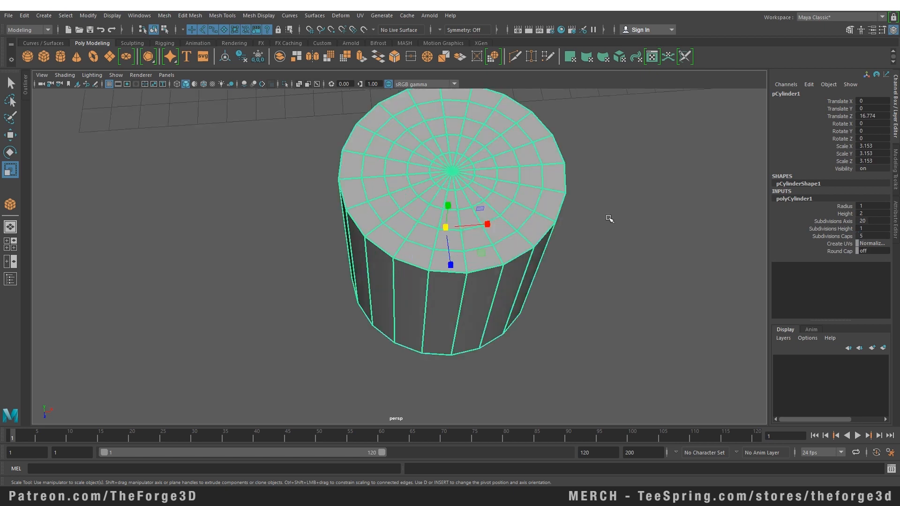
- Switch the cylinder to face mode and try picking individual triangular faces around the centre of its top cap
key("q")
left_click_drag(418, 275, 409, 254, "alt")
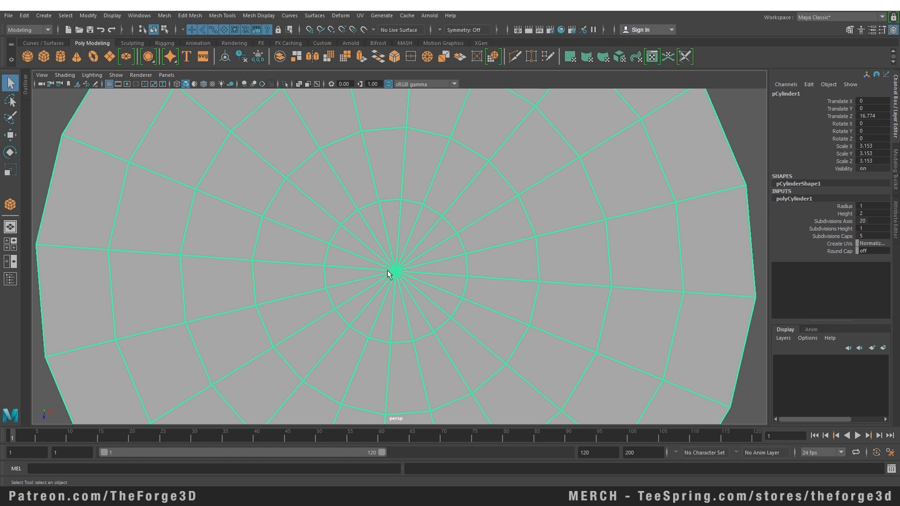
right_click_drag(370, 227, 370, 255)
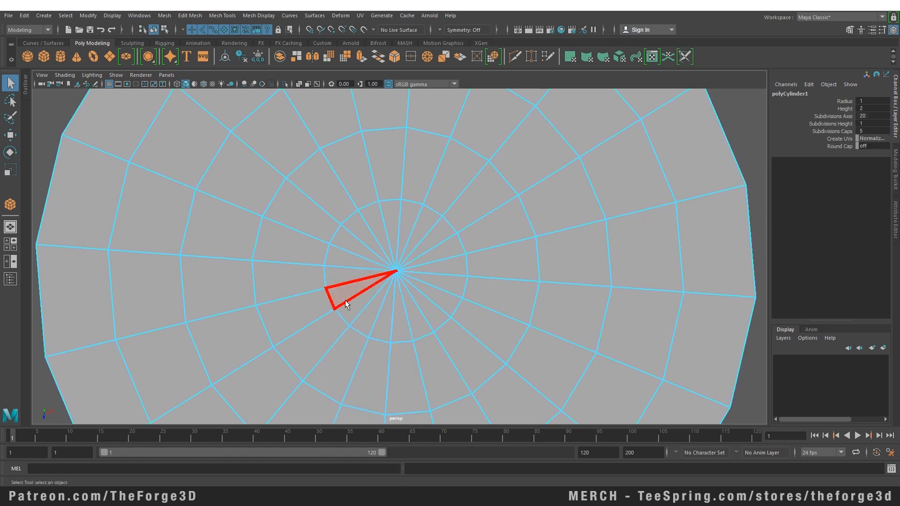
left_click(432, 308)
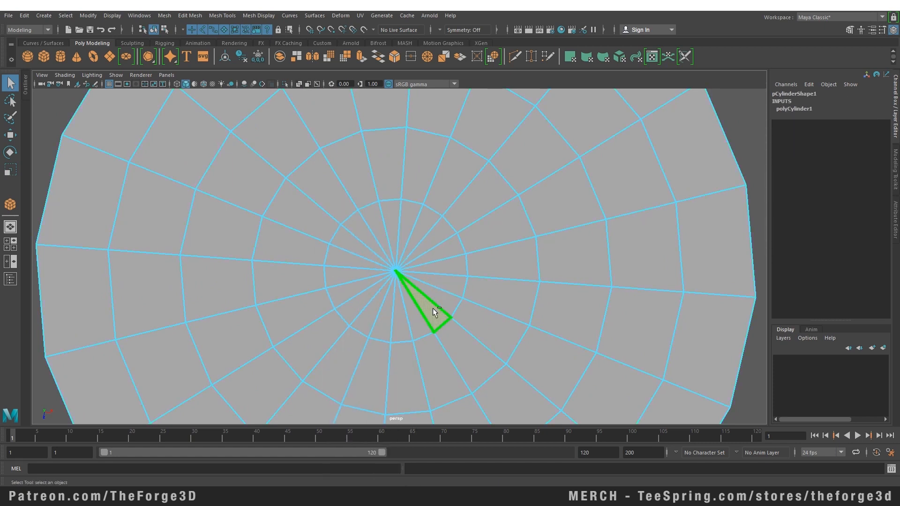
left_click(452, 274, "shift")
left_click(432, 295)
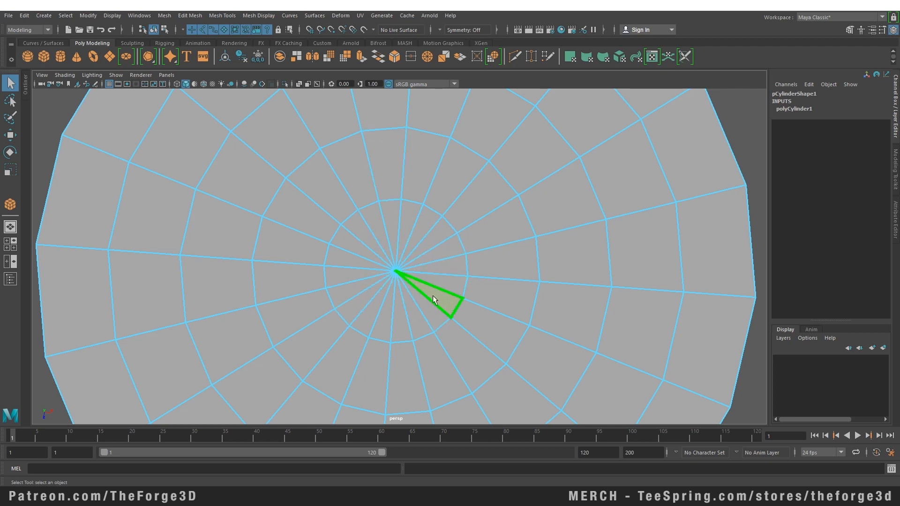
left_click(407, 295)
- Marquee-select the faces around the cap's centre and check which faces are caught on the cylinder's underside
left_click_drag(359, 239, 434, 300)
scroll(435, 297, "down", 5)
left_click_drag(378, 380, 412, 283, "alt")
scroll(398, 279, "up", 8)
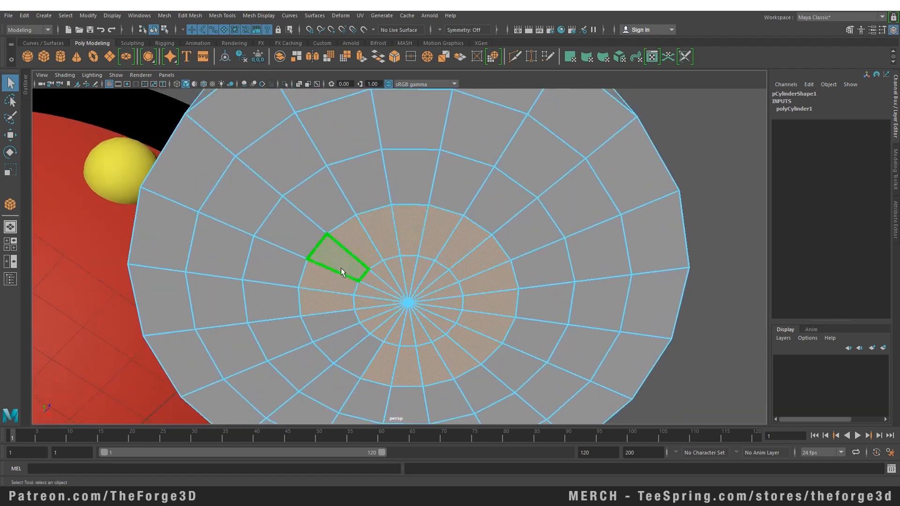
- Deselect the unwanted faces on the opposite cap with a marquee
scroll(400, 270, "down", 5)
left_click_drag(441, 215, 469, 249, "alt")
left_click_drag(656, 402, 482, 268, "ctrl")
key("w")
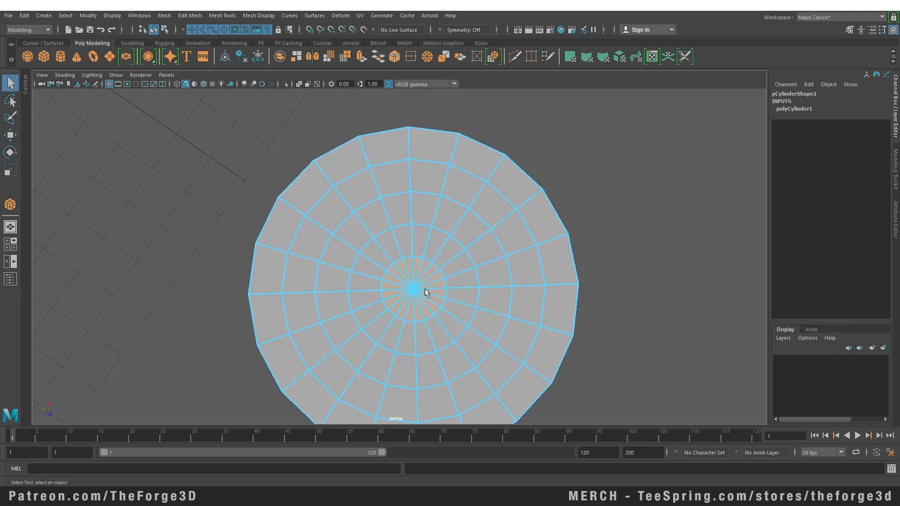
- Select three adjacent triangular faces at the cap's centre one at a time
scroll(425, 287, "up", 5)
middle_click_drag(427, 246, 425, 242, "alt")
left_click(455, 294)
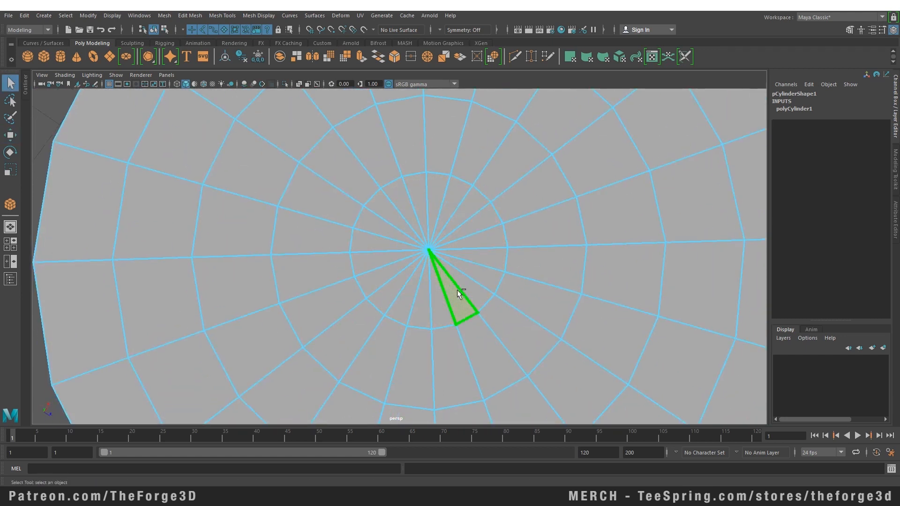
left_click(473, 284, "shift")
left_click(482, 274, "shift")
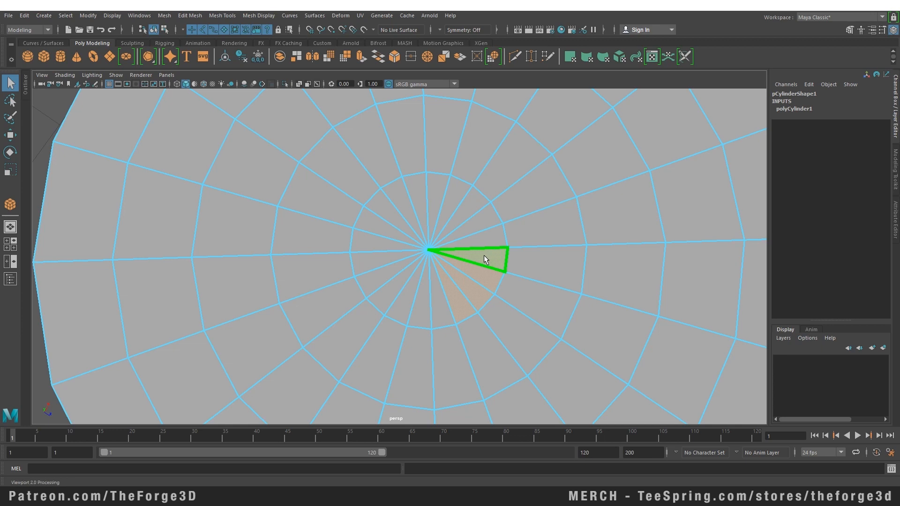
left_click_drag(484, 255, 444, 296, "alt")
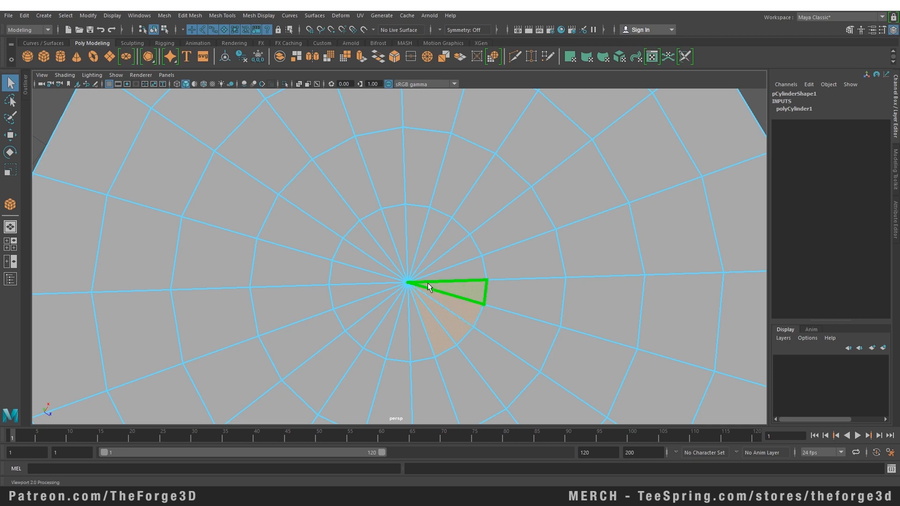
- Select the cap's centre vertex in vertex mode, convert it to its surrounding faces, and grow the face selection
right_click_drag(436, 268, 376, 229)
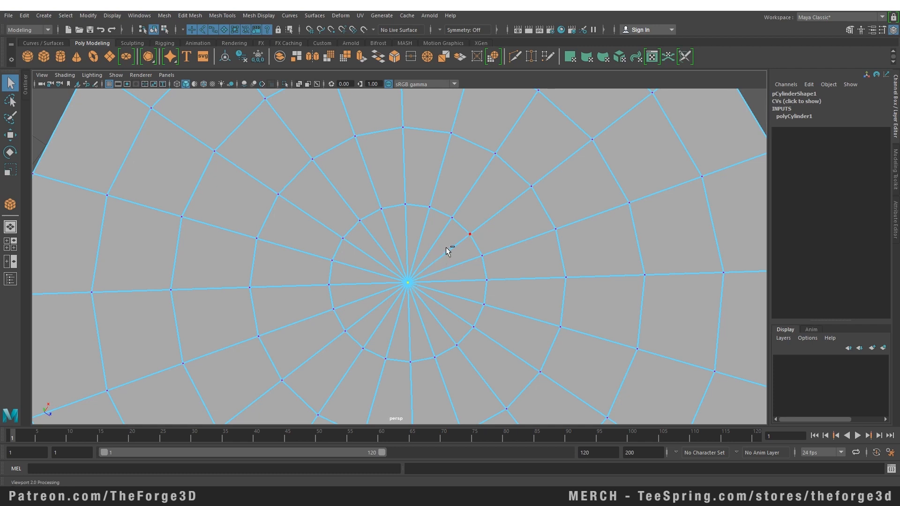
right_click_drag(446, 246, 445, 296, "ctrl")
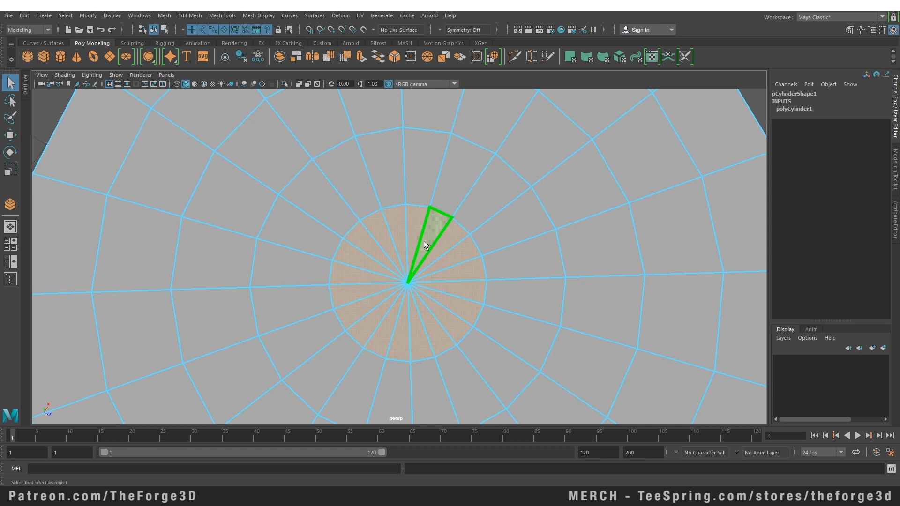
key("shift+period")
- Delete the cylinder and restore the bookmarked camera view of the head
scroll(424, 240, "down", 10)
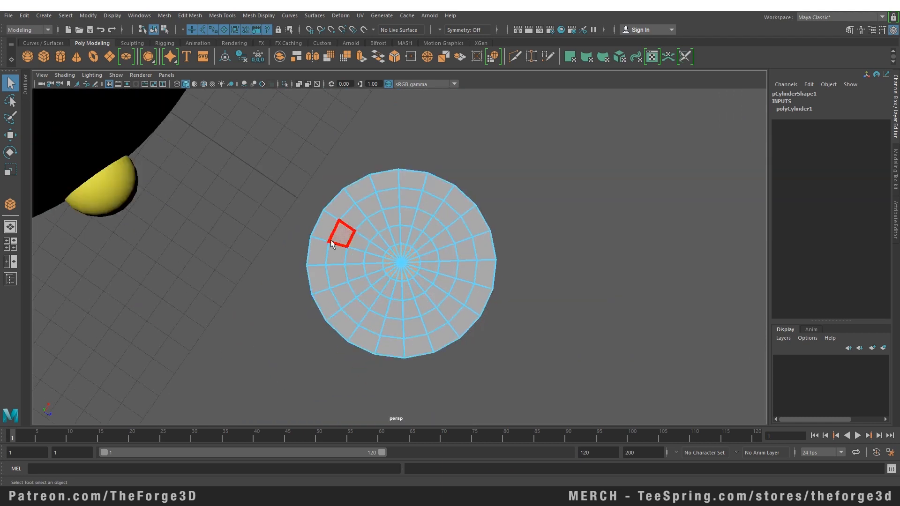
left_click_drag(342, 235, 349, 277, "alt")
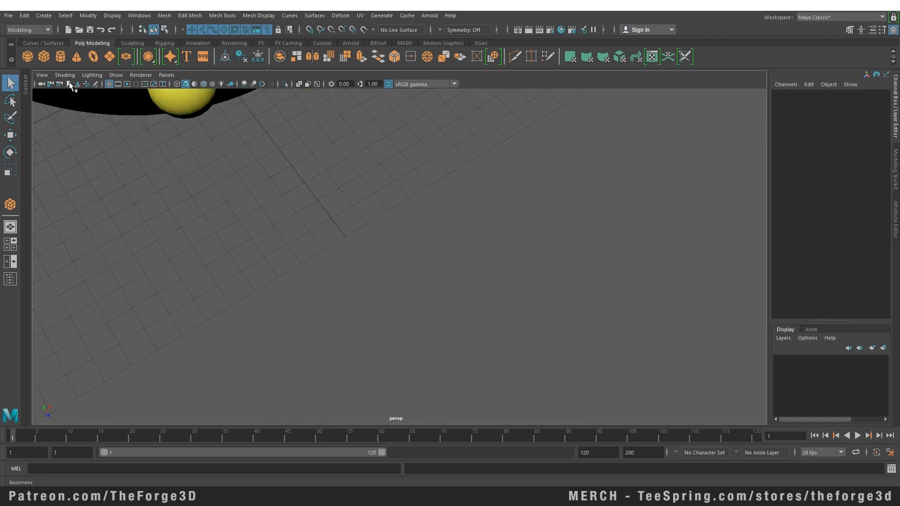
right_click(70, 85)
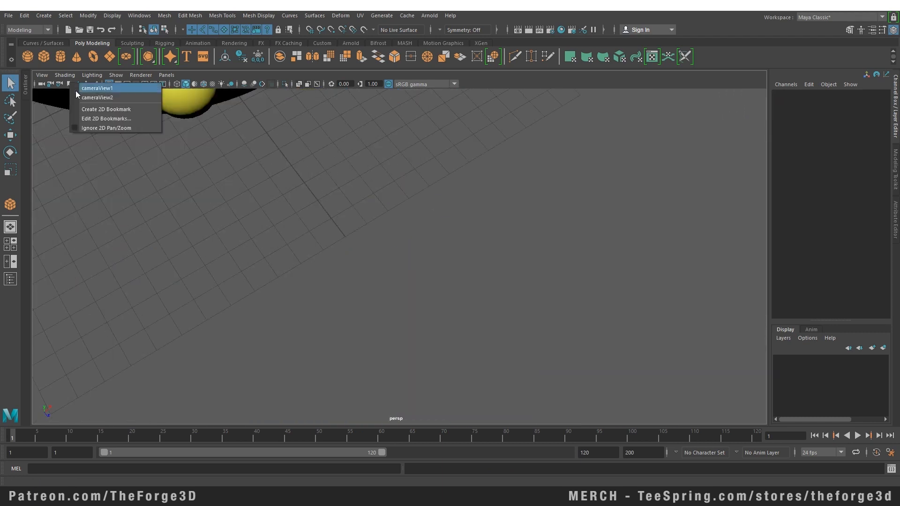
left_click(79, 97)
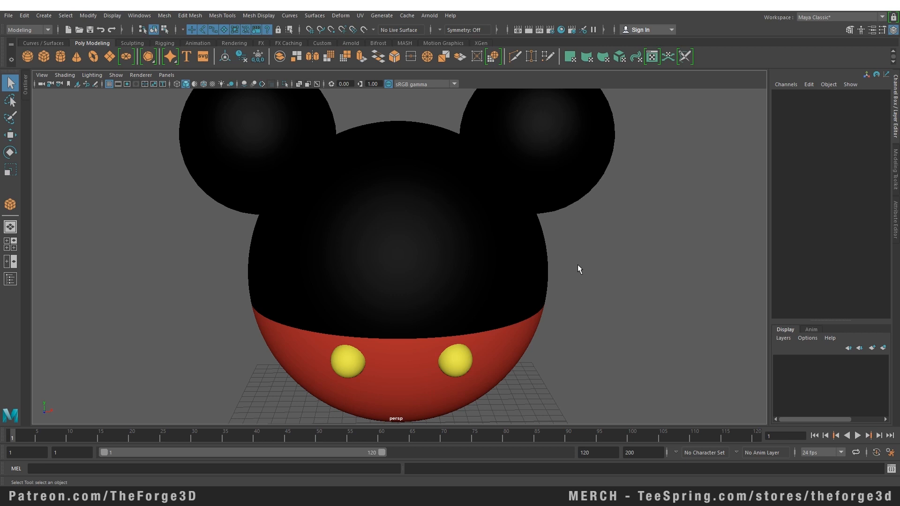
- Look through the available symmetry modes, including those in the Move tool's symmetry settings, and close the settings unchanged
left_click(441, 28)
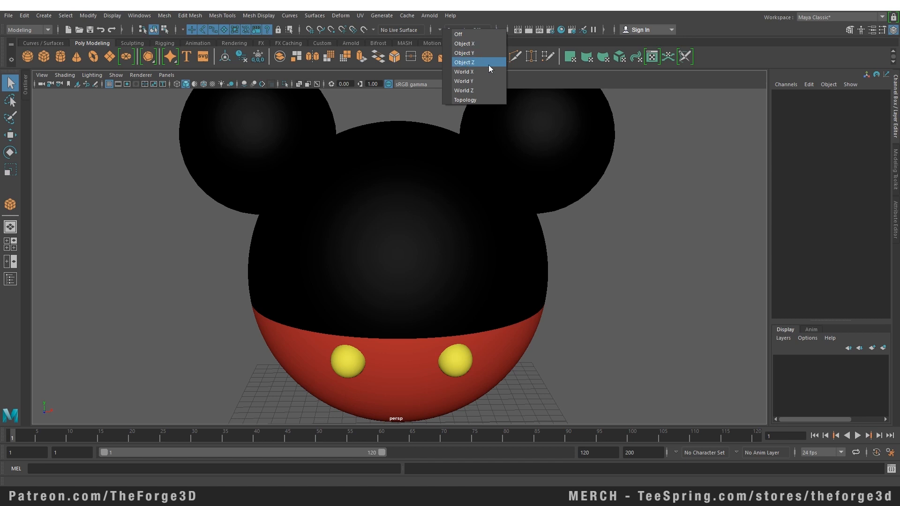
left_click(10, 81)
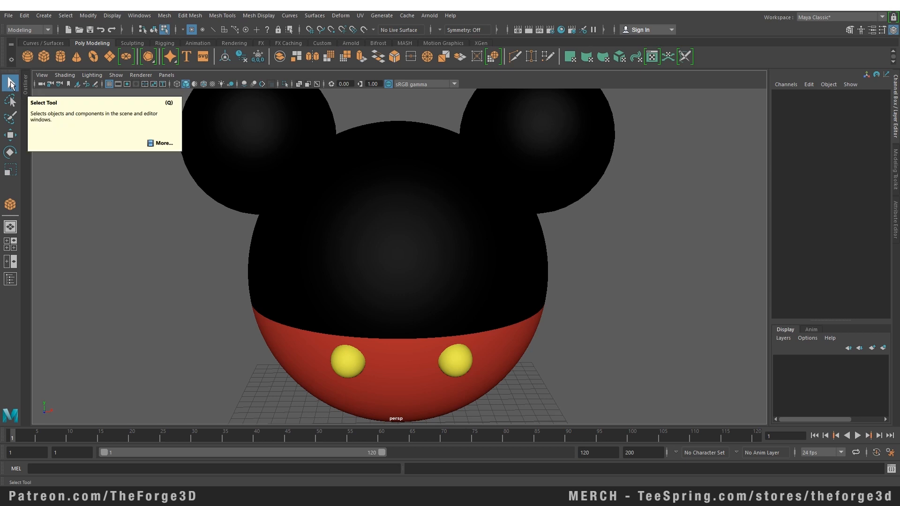
double_click(10, 135)
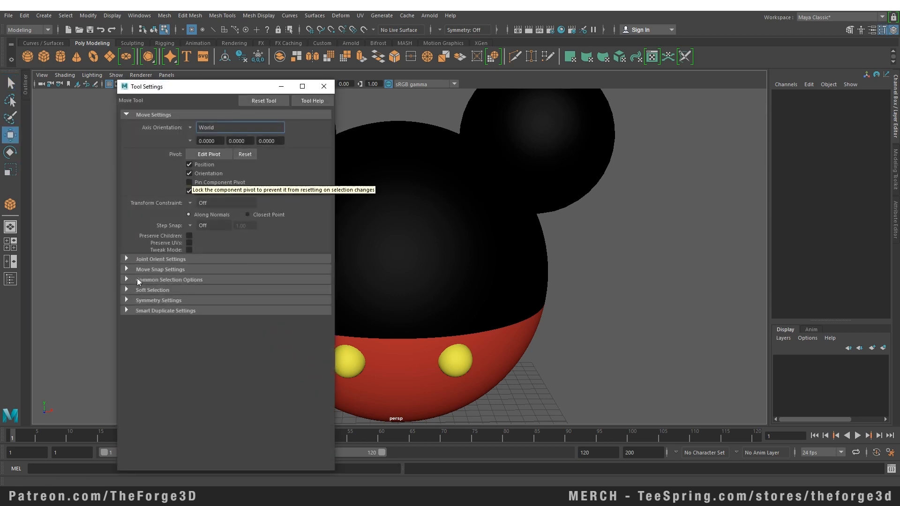
left_click(151, 300)
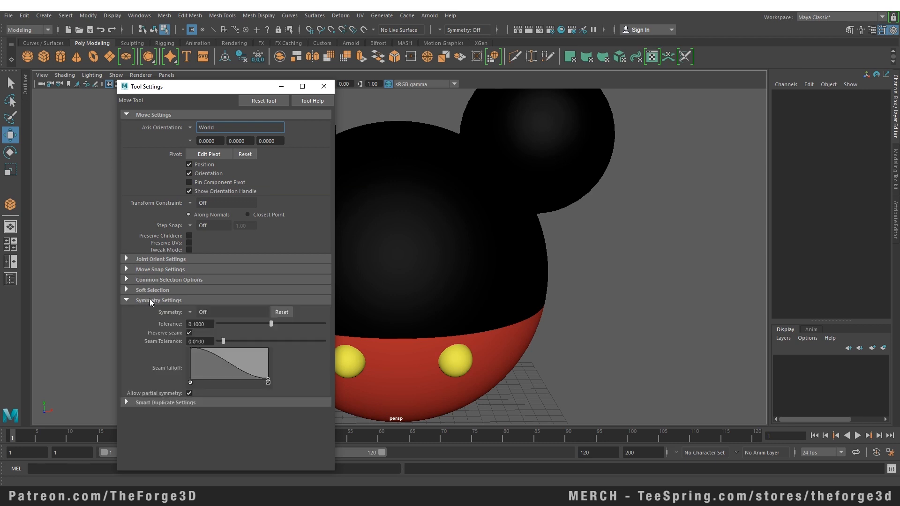
left_click(191, 312)
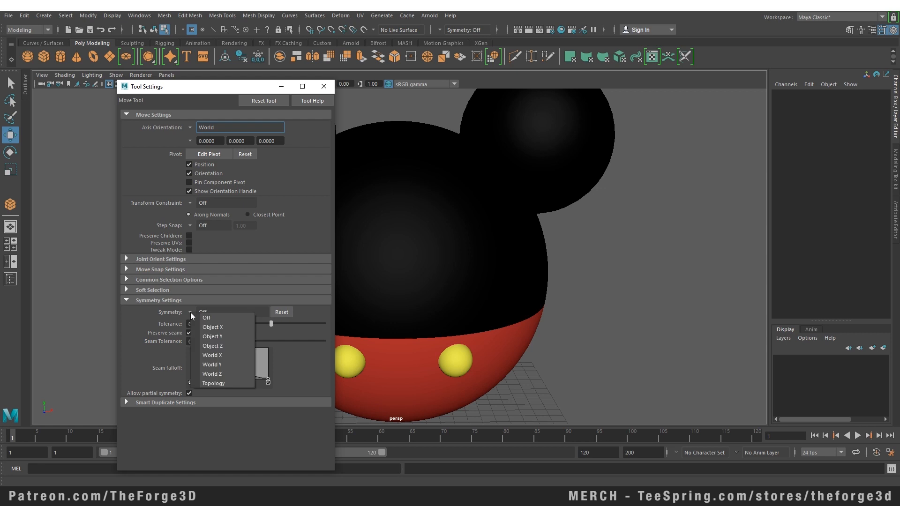
left_click(329, 83)
left_click(324, 87)
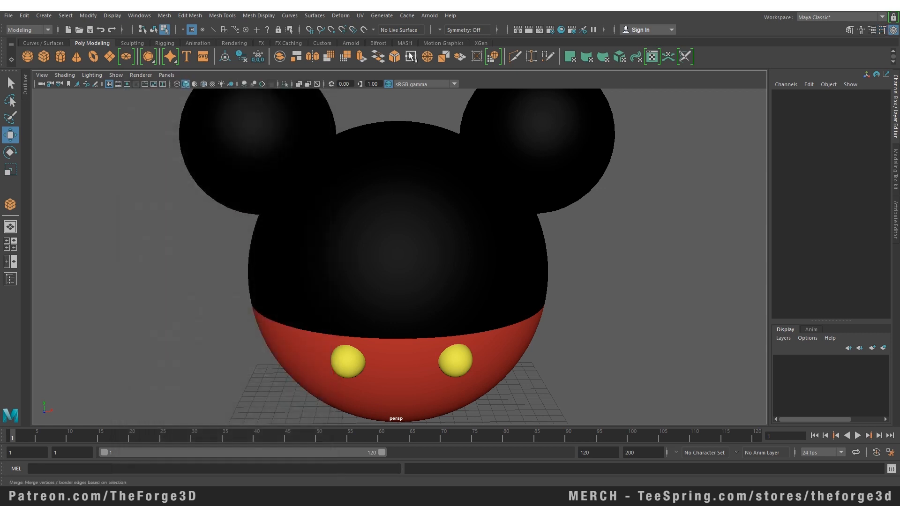
- Turn on World X symmetry, switch the head sphere to edge mode, and test mirrored edge selection
left_click(442, 30)
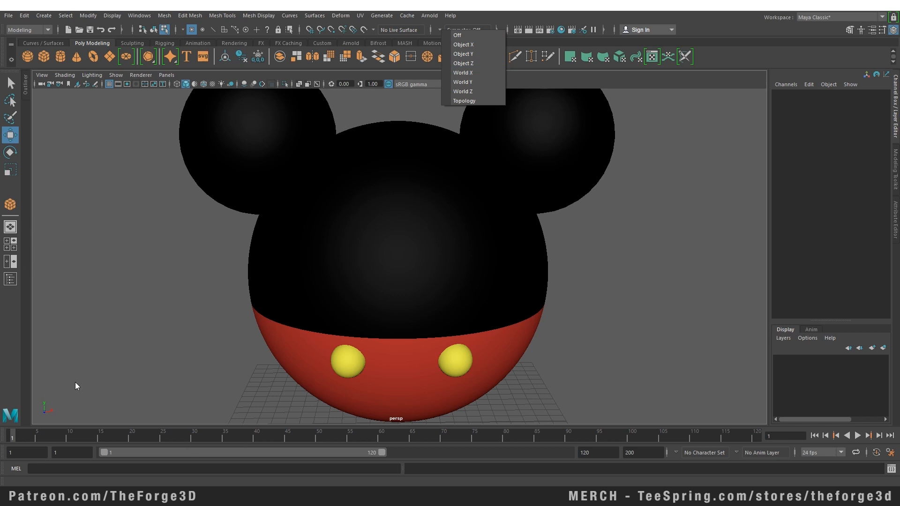
left_click(476, 73)
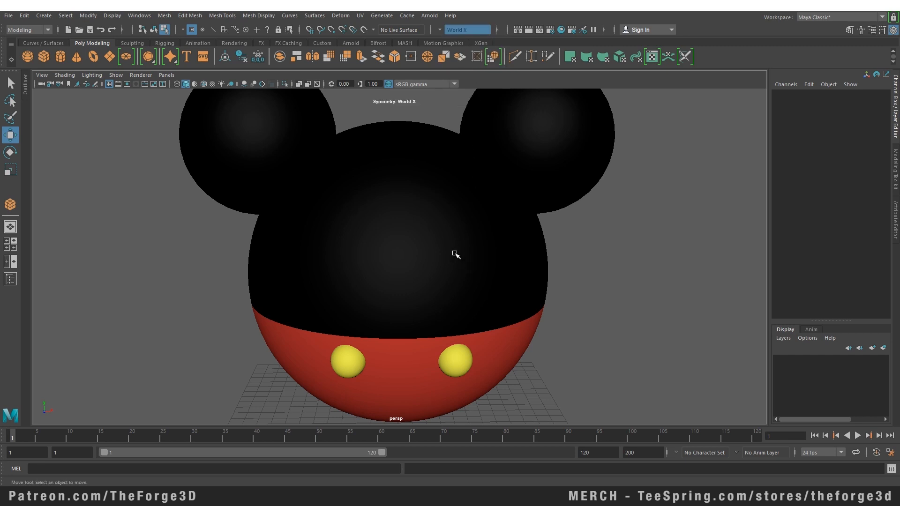
left_click(456, 255)
right_click(464, 227)
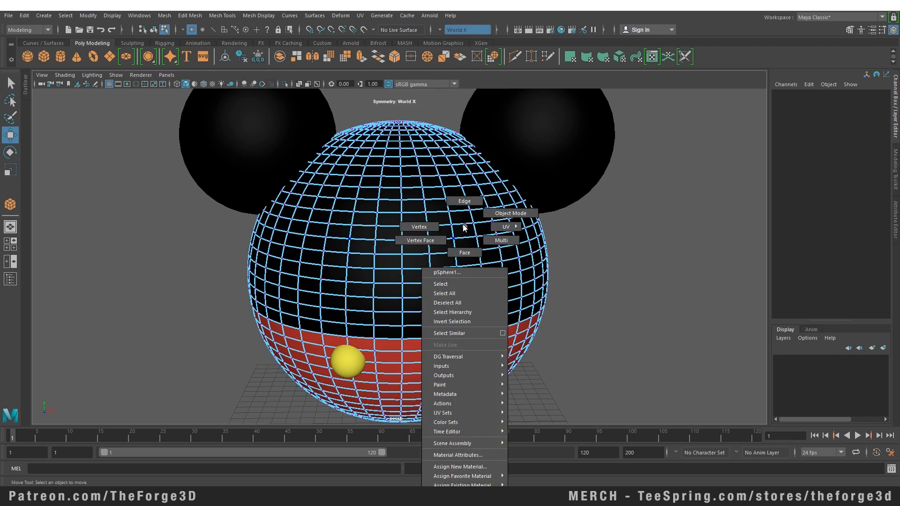
right_click_drag(465, 227, 461, 211)
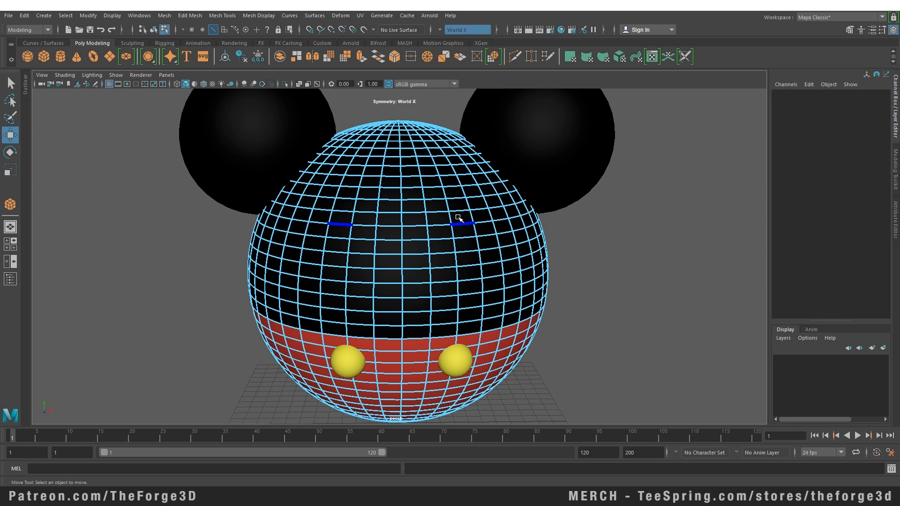
left_click(427, 233)
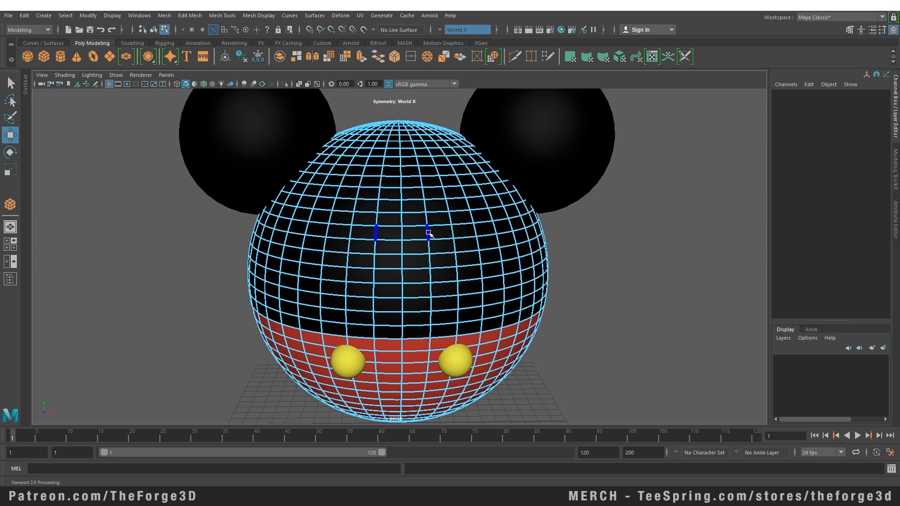
- Move the head sphere to about 0.96 on X in object mode, test World X symmetry on its edges, and return to object mode
key("F8")
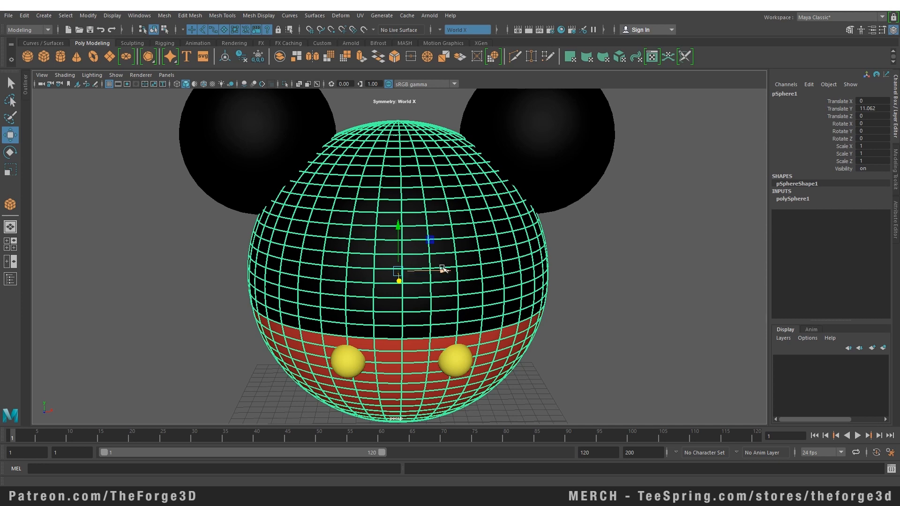
left_click_drag(443, 269, 457, 269)
key("q")
right_click_drag(453, 227, 448, 193)
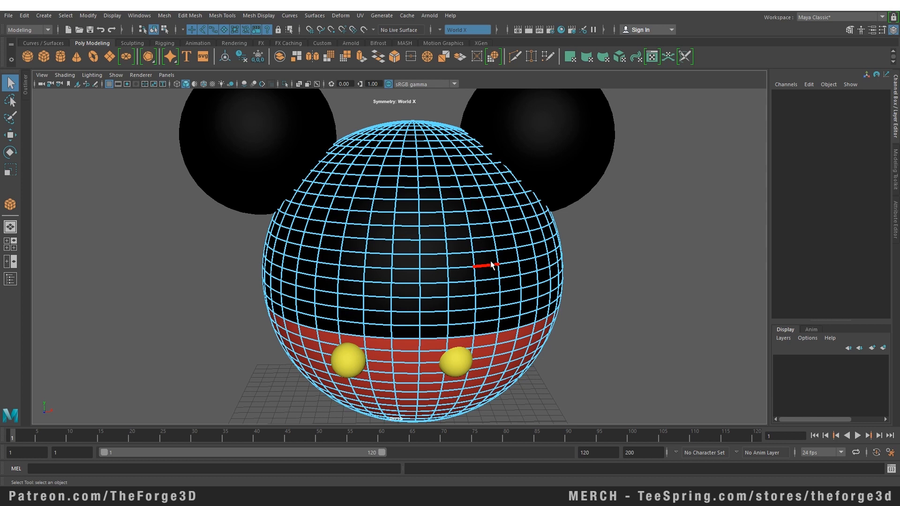
right_click_drag(421, 206, 465, 171)
key("w")
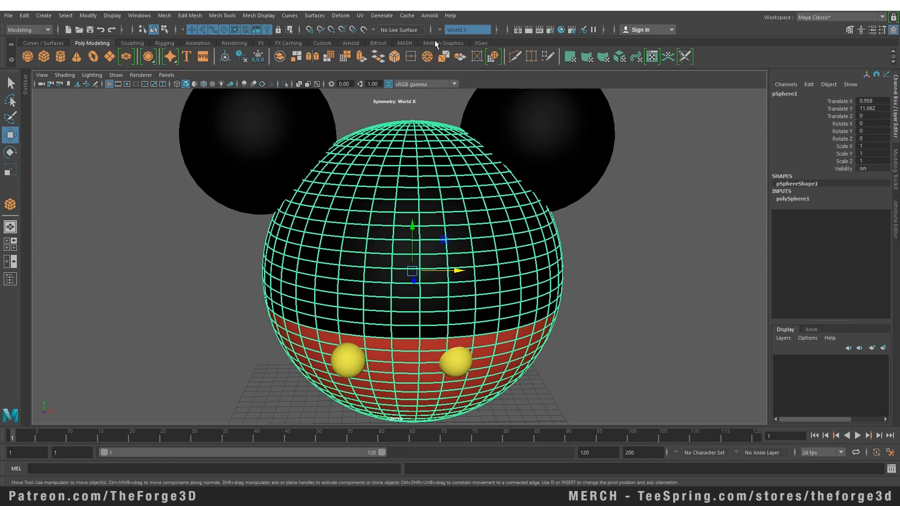
- Change the symmetry to Object X and check edge mirroring on the offset head sphere in edge mode
left_click(441, 30)
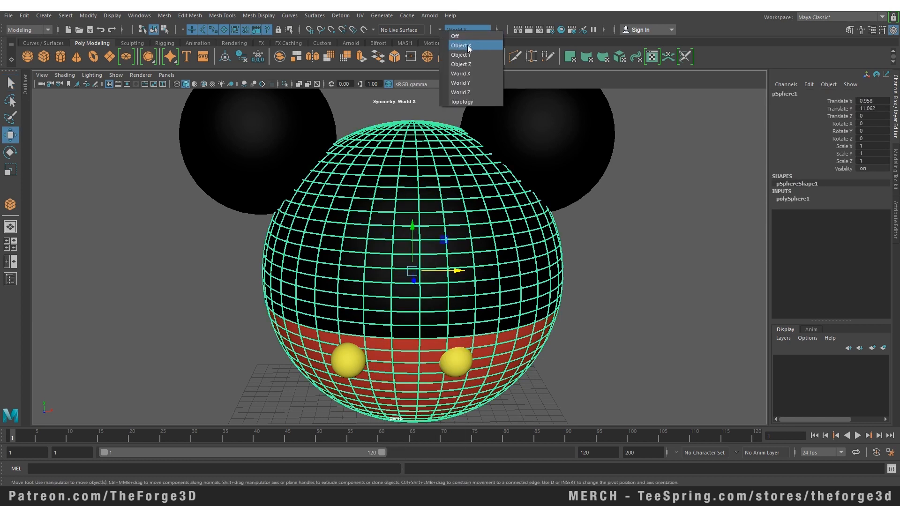
left_click(468, 45)
right_click_drag(489, 260, 491, 204)
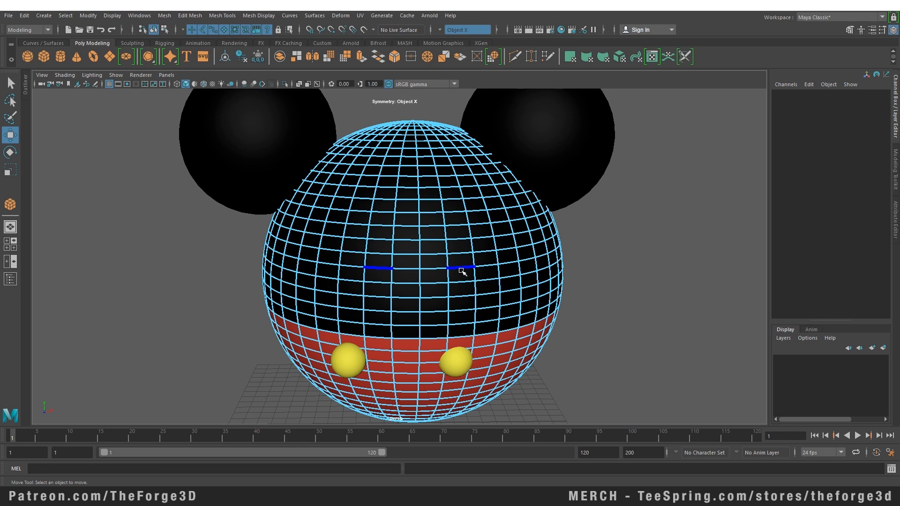
- Undo the Object X symmetry change and the head sphere's move along X, returning to World X symmetry in object mode
left_click(463, 271)
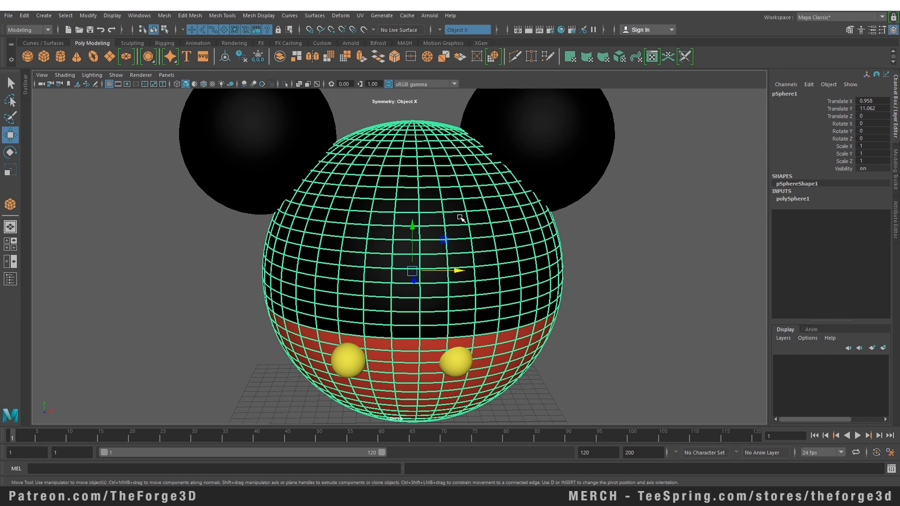
key("ctrl+z")
key("ctrl+z")
key("ctrl+z")
key("ctrl+z")
key("ctrl+z")
key("ctrl+z")
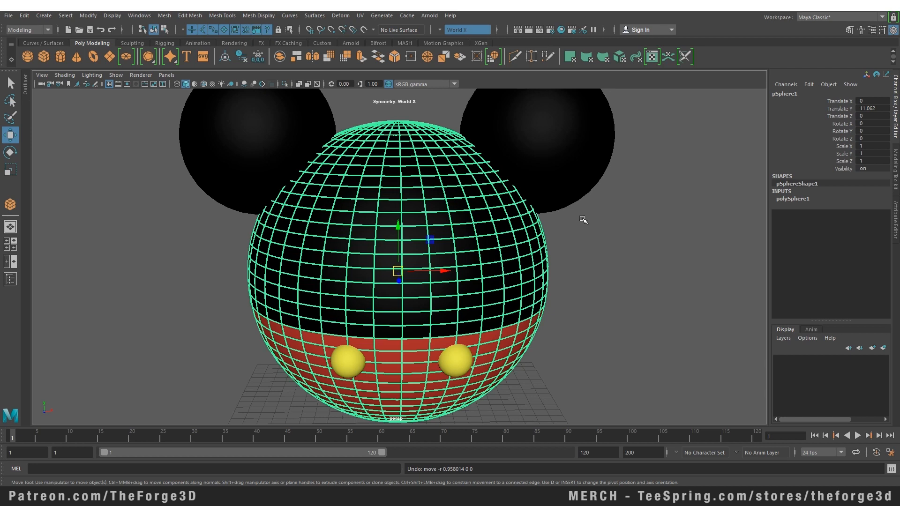
- Switch the head sphere to vertex mode, enable soft selection, and preview its mirrored falloff around the side vertices
right_click_drag(511, 227, 471, 226)
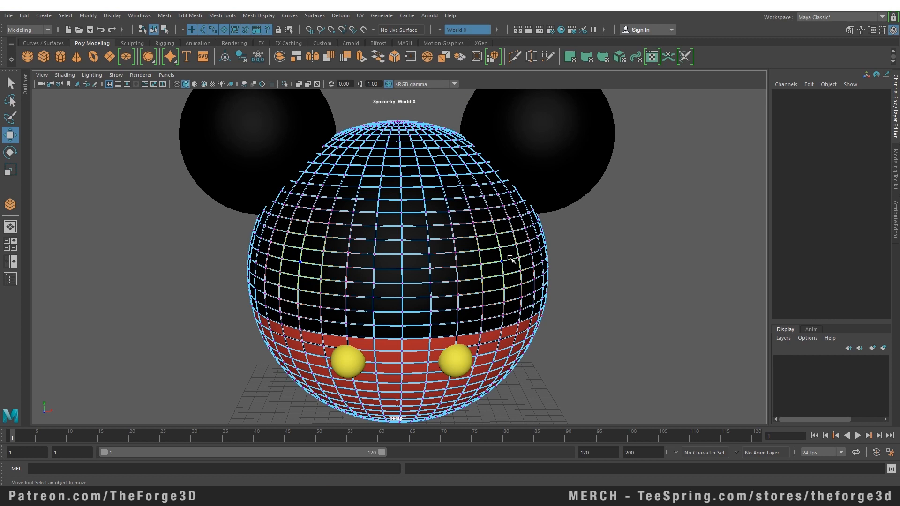
mouse_move(511, 259)
left_mouse_down()
mouse_move(613, 245)
mouse_move(454, 242)
mouse_move(567, 257)
mouse_move(482, 257)
mouse_move(555, 266)
mouse_move(482, 263)
mouse_move(521, 263)
left_mouse_up()
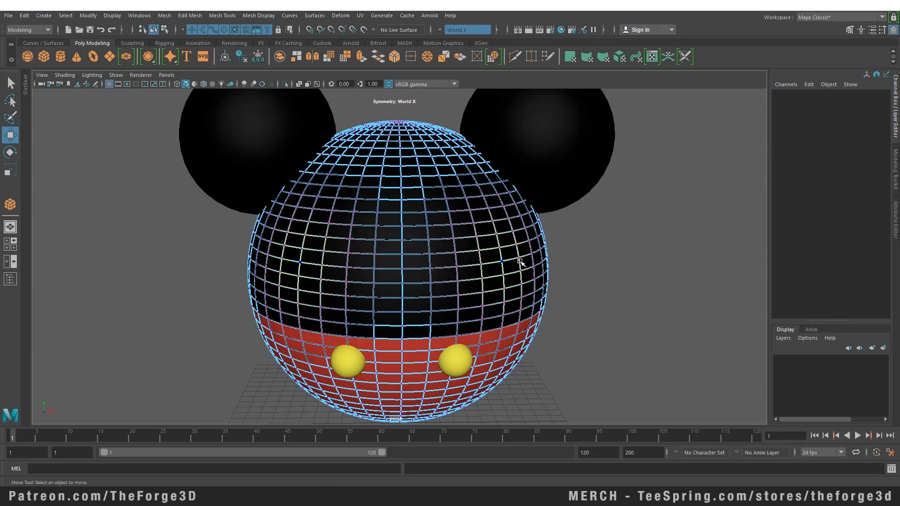
key("b")
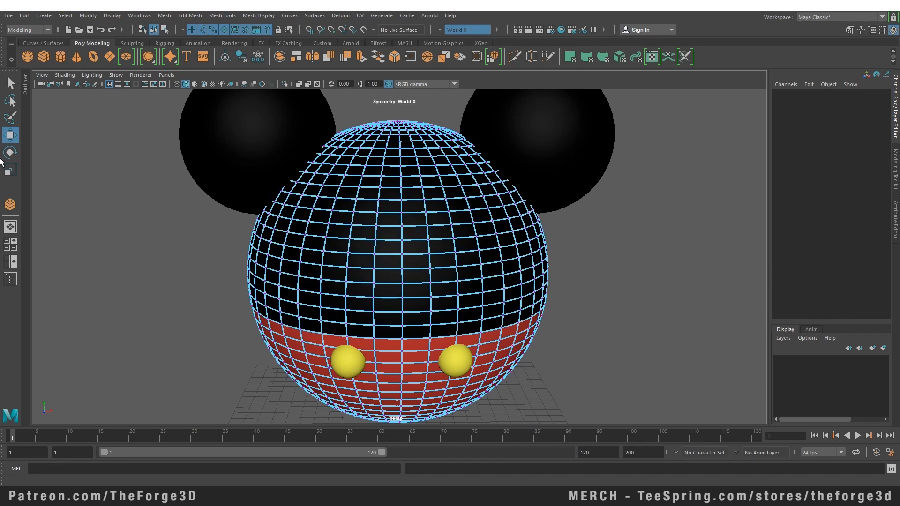
- Open the Move tool's soft selection settings, add a point to the falloff curve, and try different curve presets
double_click(11, 135)
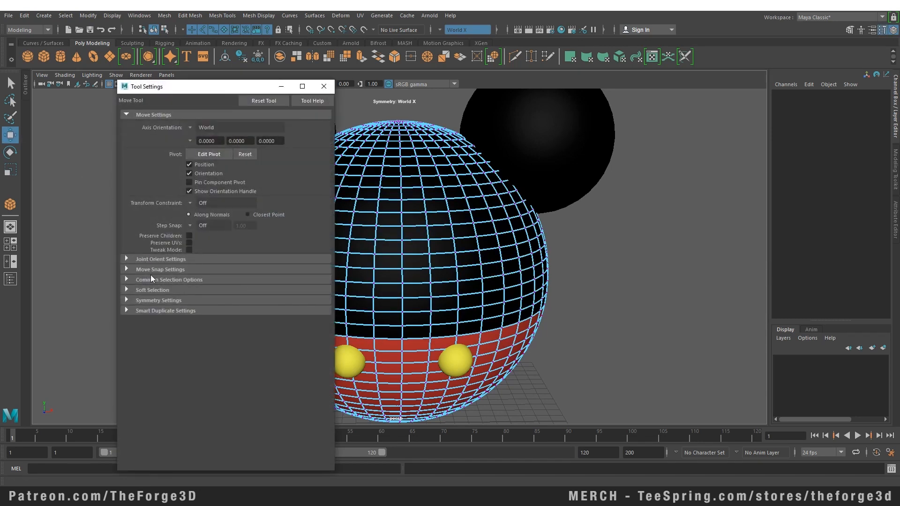
left_click(164, 290)
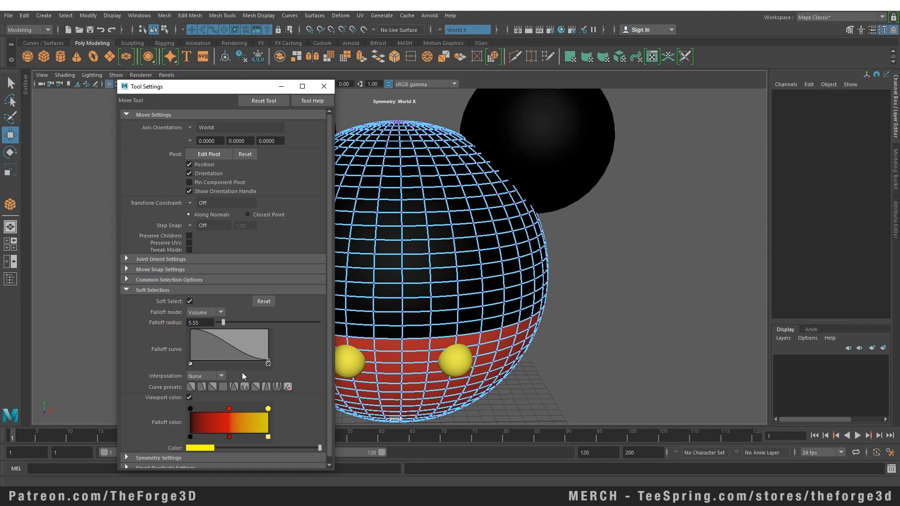
left_click(216, 351)
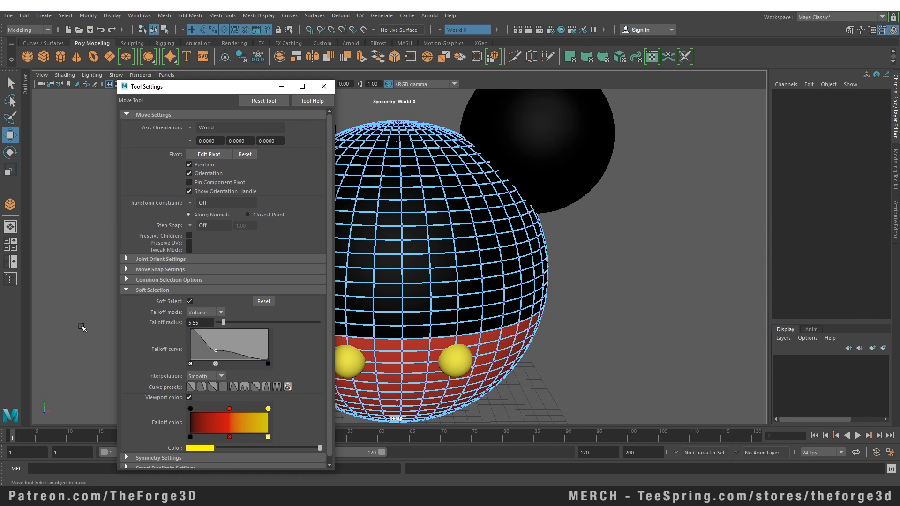
left_click(188, 387)
left_click(245, 387)
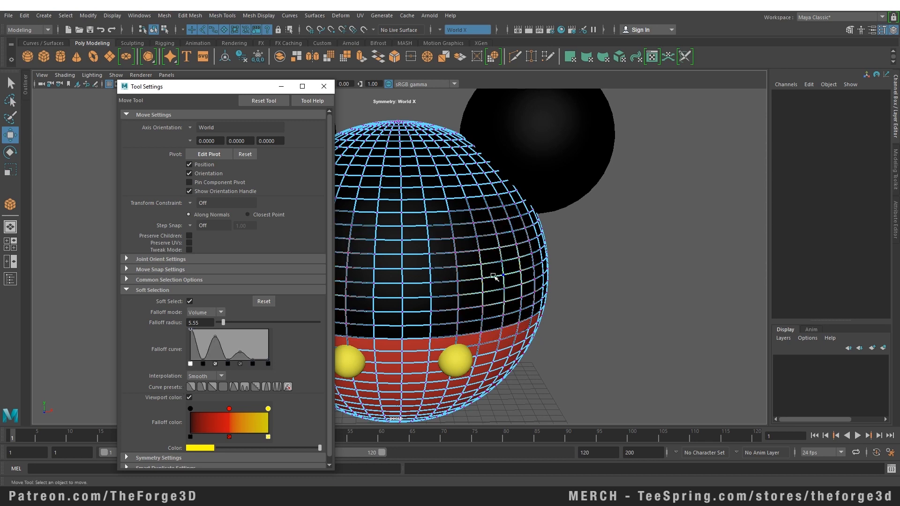
- Try pulling a soft-selected vertex on the head sphere's side outward along X with the smooth S-shaped falloff, and undo the move
key("ctrl+z")
left_click(522, 283)
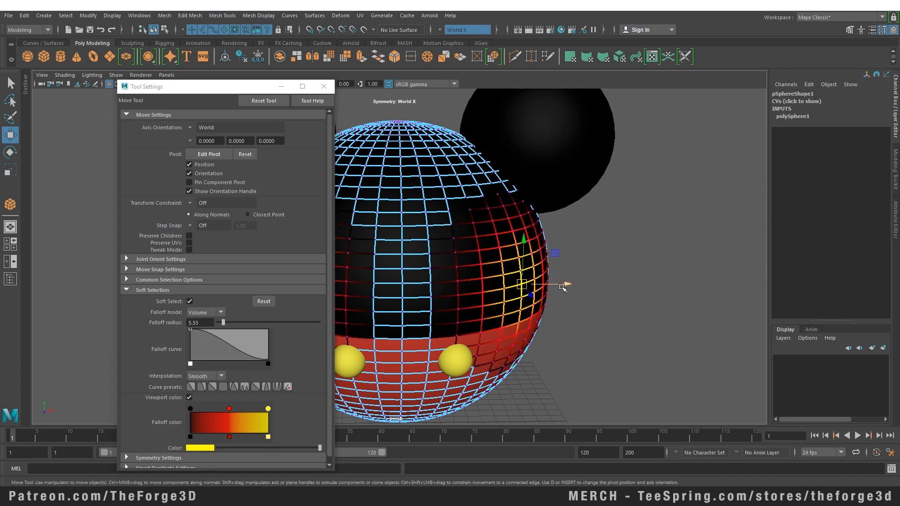
left_click_drag(569, 283, 612, 283)
key("ctrl+z")
- Apply the multi-peak falloff curve preset, close the Move tool settings, and clear the selection
left_click(244, 387)
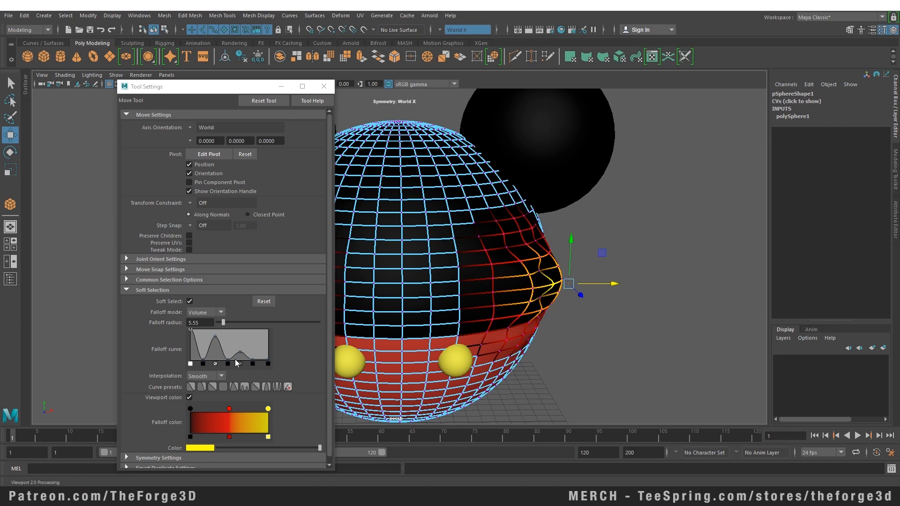
left_click(324, 86)
left_click(659, 196)
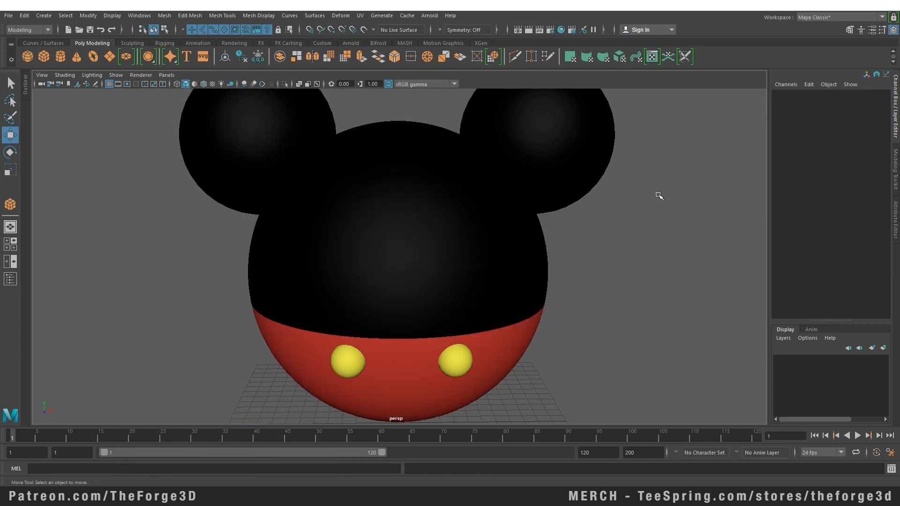